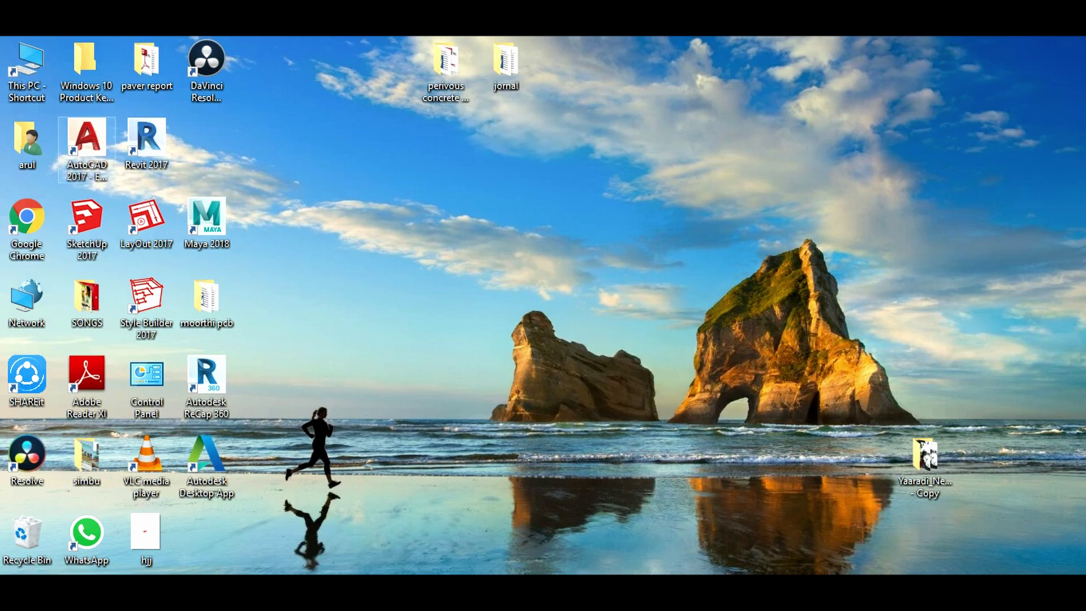
Launch AutoCAD 2017 from its desktop shortcut icon
click(86, 141)
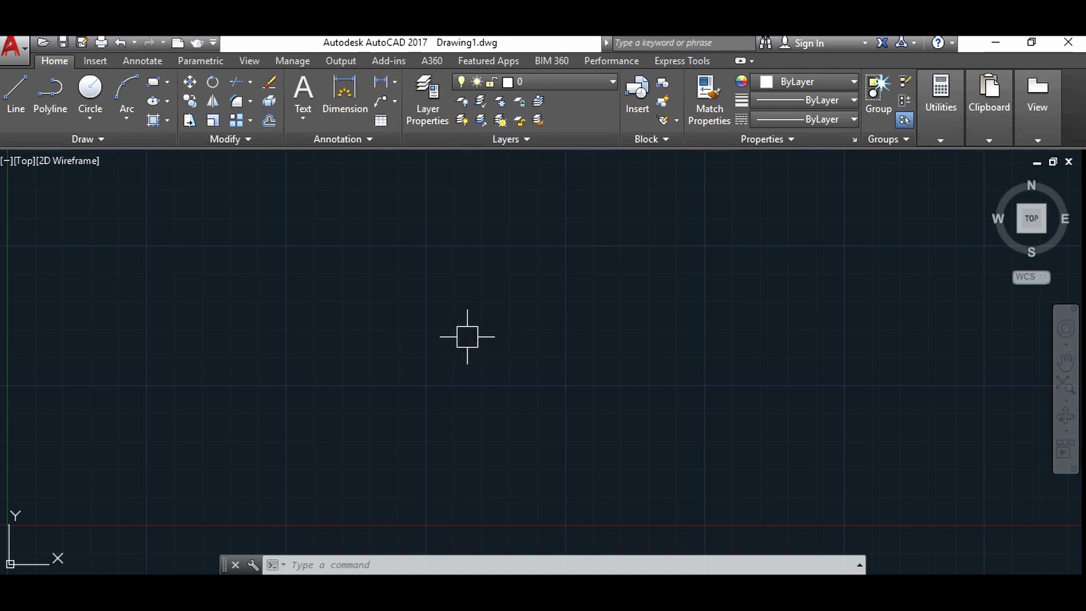
Zoom the empty Drawing1 viewport so the coordinate origin sits in view
scroll(467, 336, down, 2)
scroll(471, 334, down, 2)
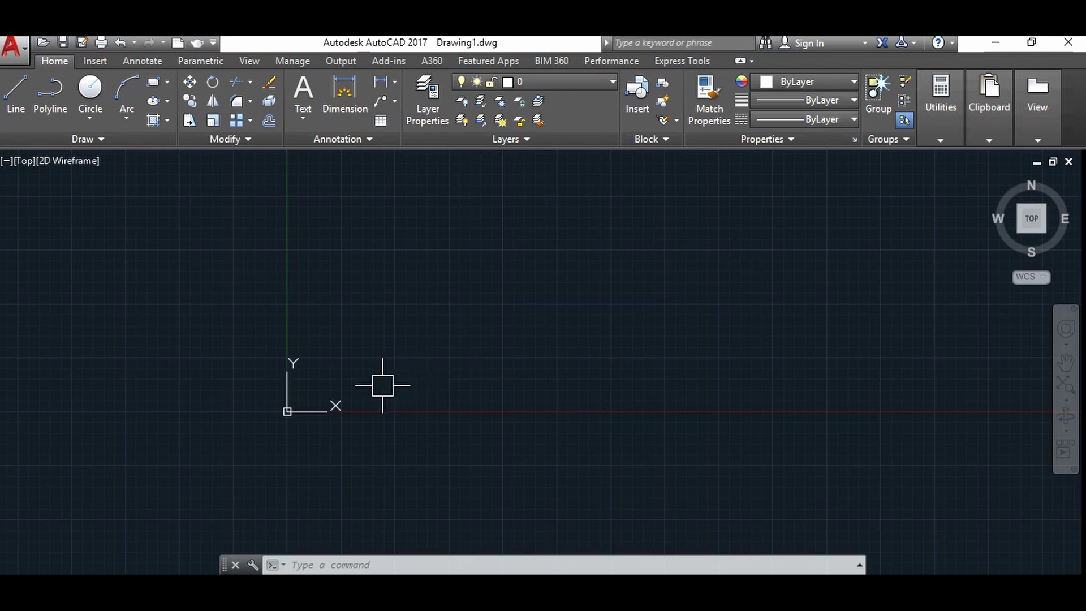
scroll(364, 382, up, 2)
scroll(399, 389, up, 2)
scroll(659, 354, down, 2)
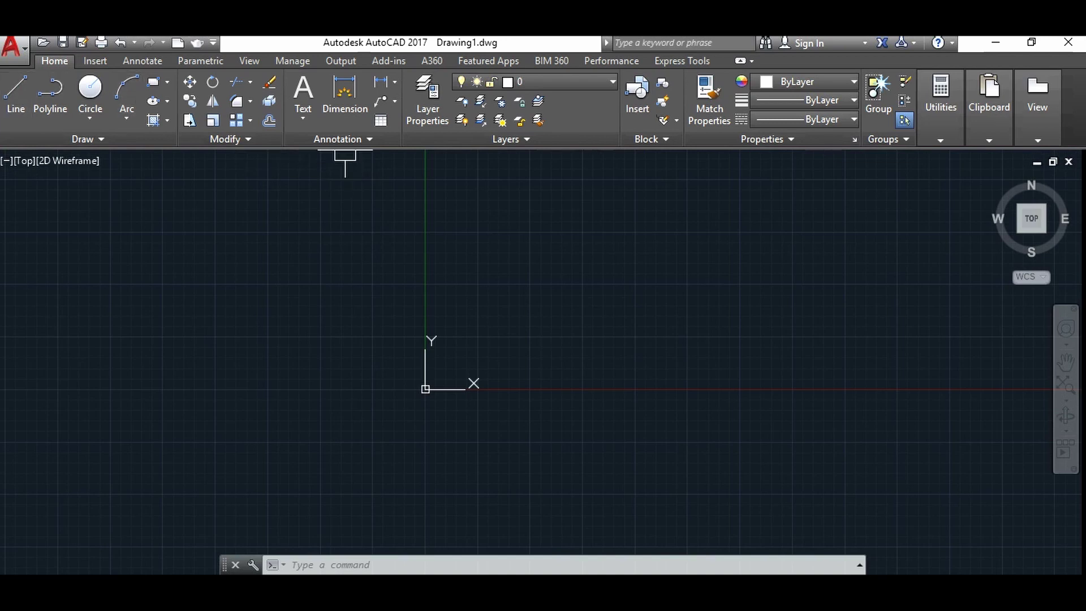
Turn on Ortho mode with F8, abandoning an initial line attempt
click(16, 93)
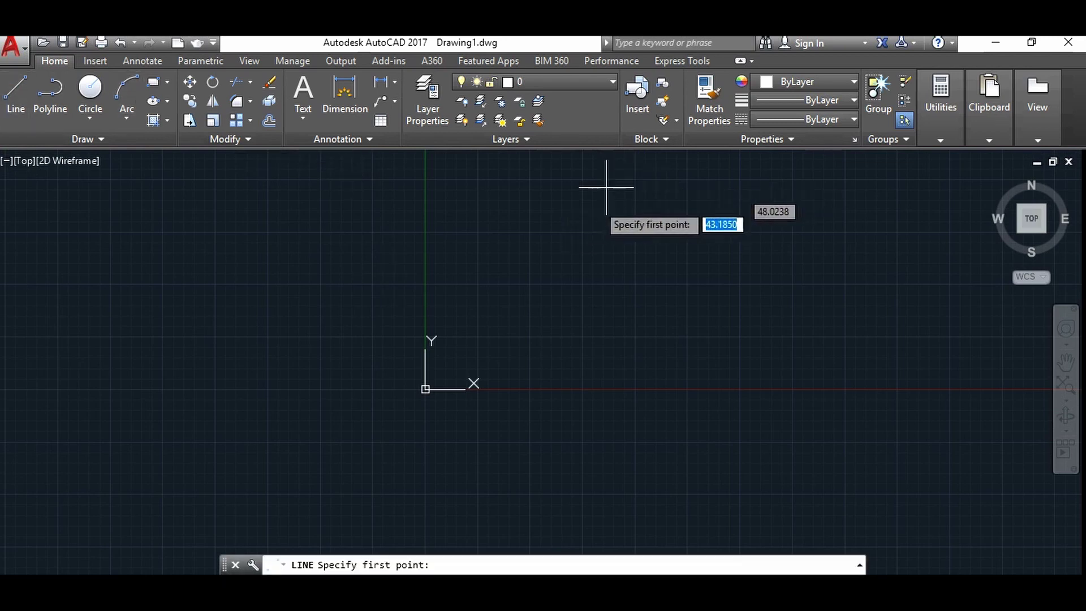
click(578, 209)
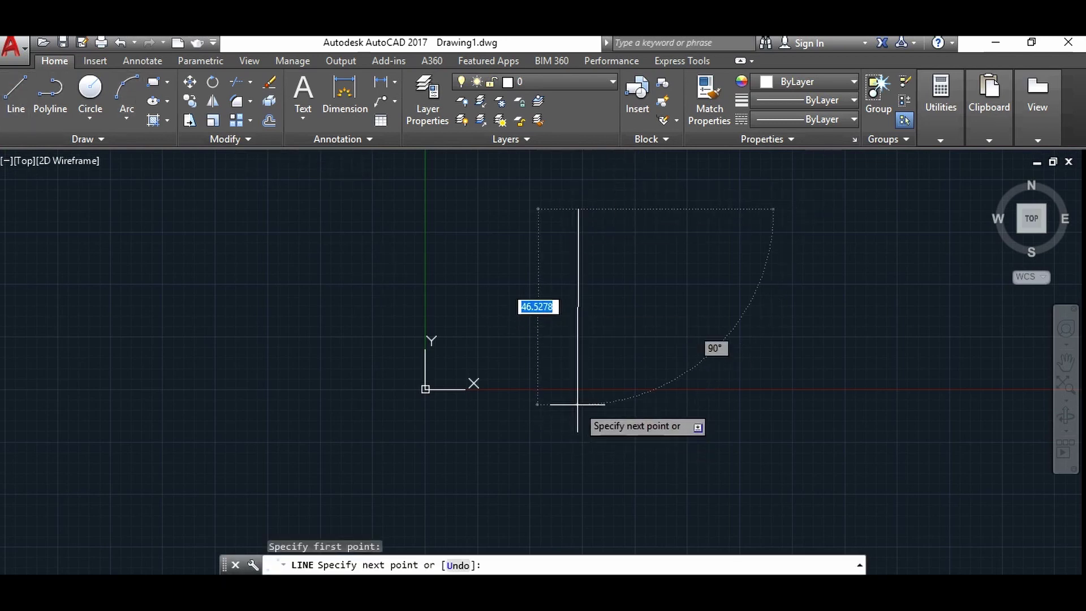
key(F8)
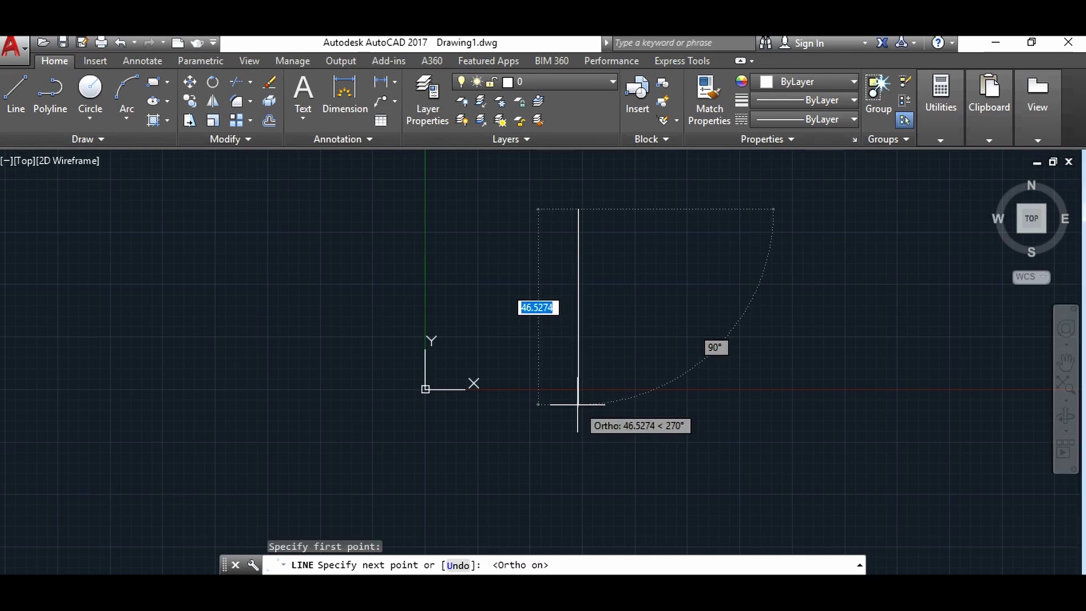
key(Return)
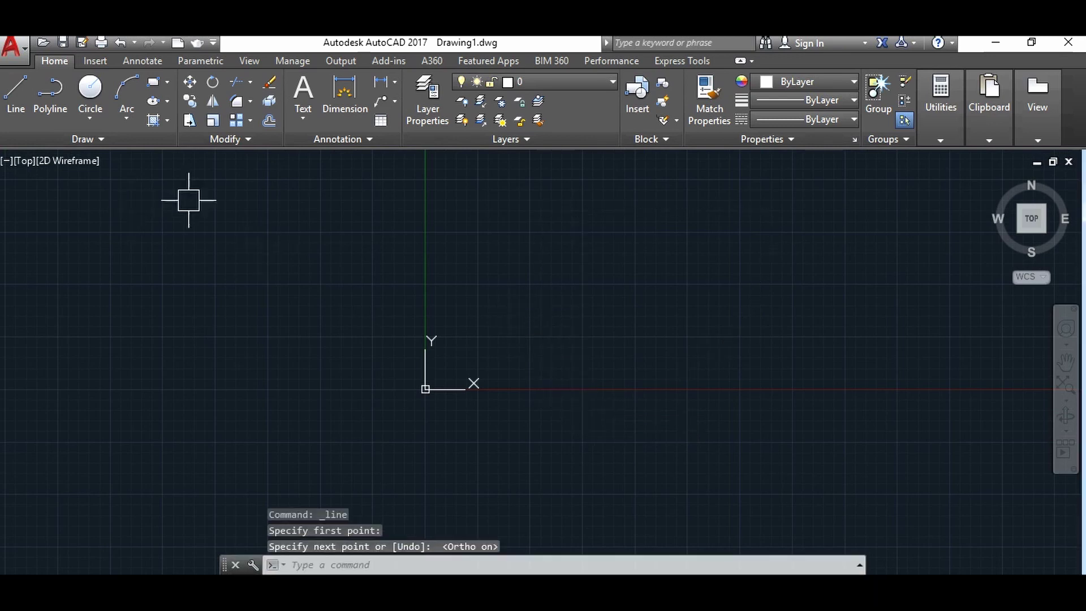
Draw a vertical line downward, then a shorter horizontal segment right from its bottom
click(16, 92)
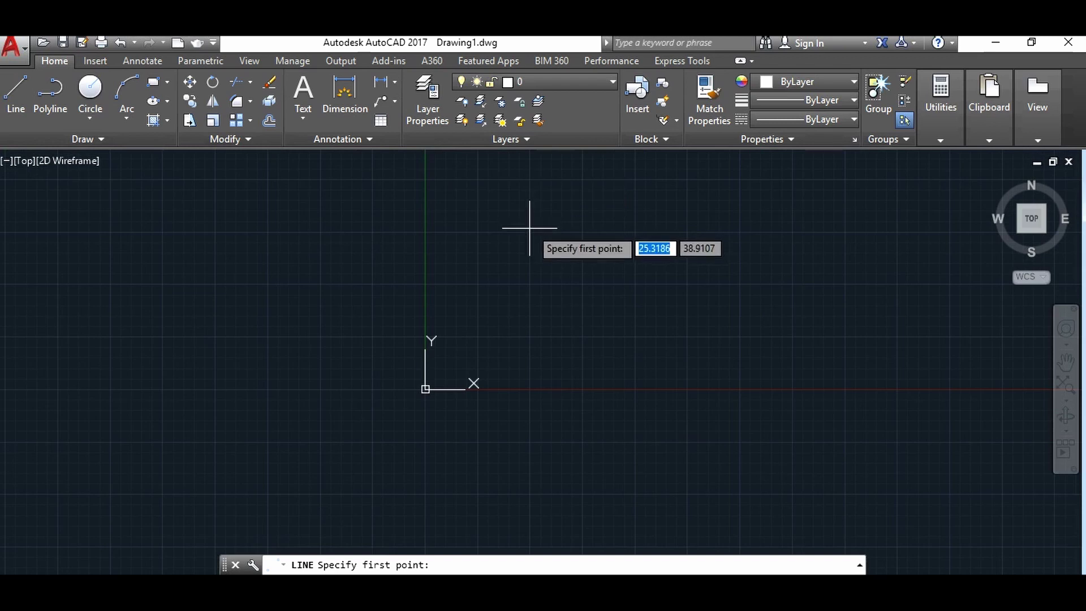
click(529, 228)
click(530, 356)
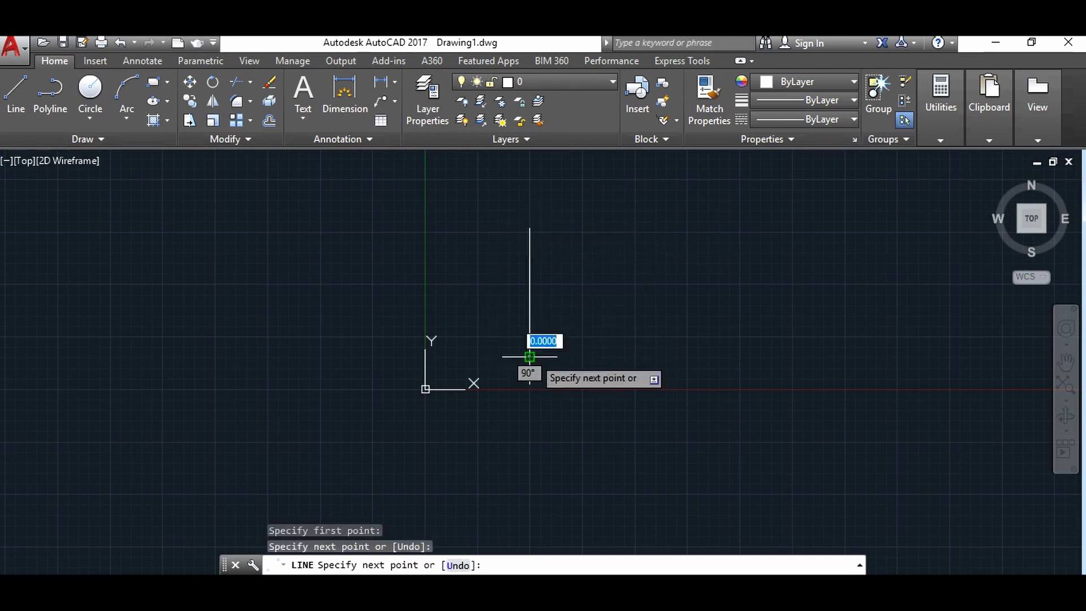
click(624, 341)
scroll(562, 323, down, 3)
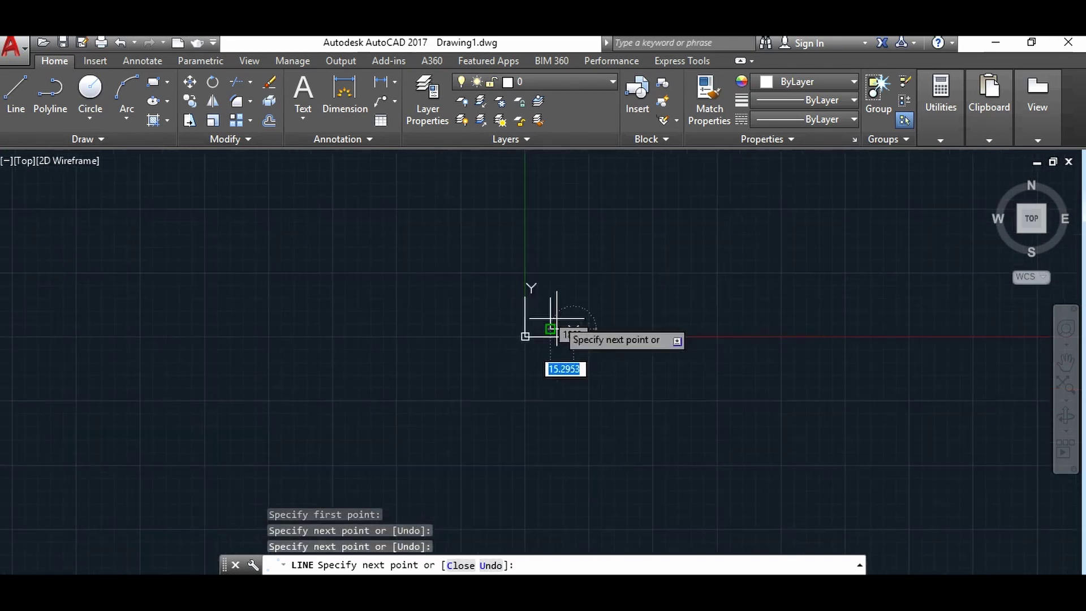
scroll(557, 310, up, 3)
scroll(543, 319, down, 3)
scroll(557, 318, up, 3)
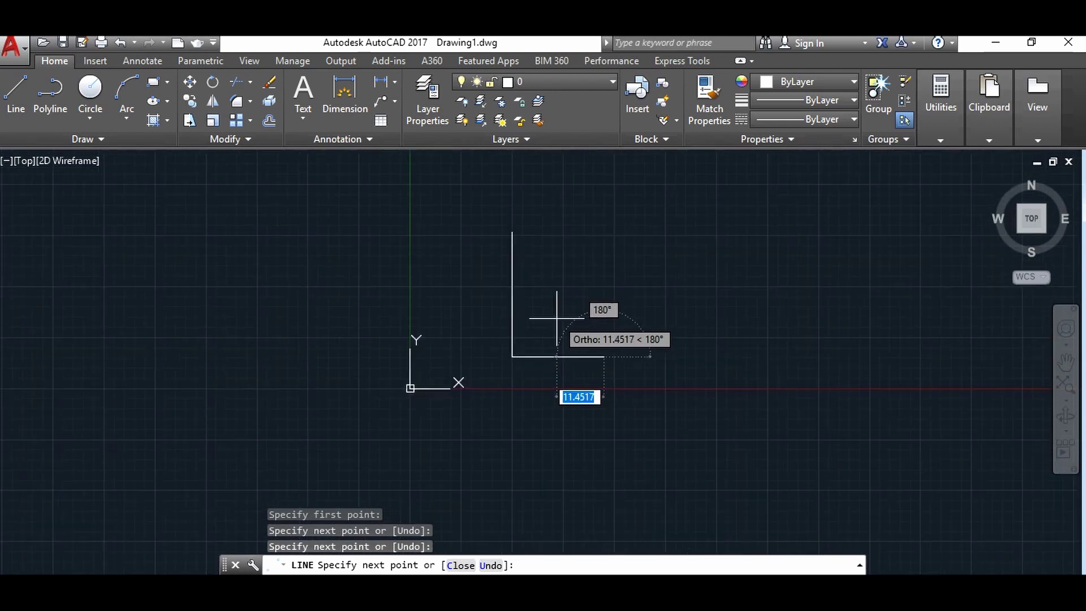
scroll(557, 319, down, 3)
scroll(557, 318, up, 1)
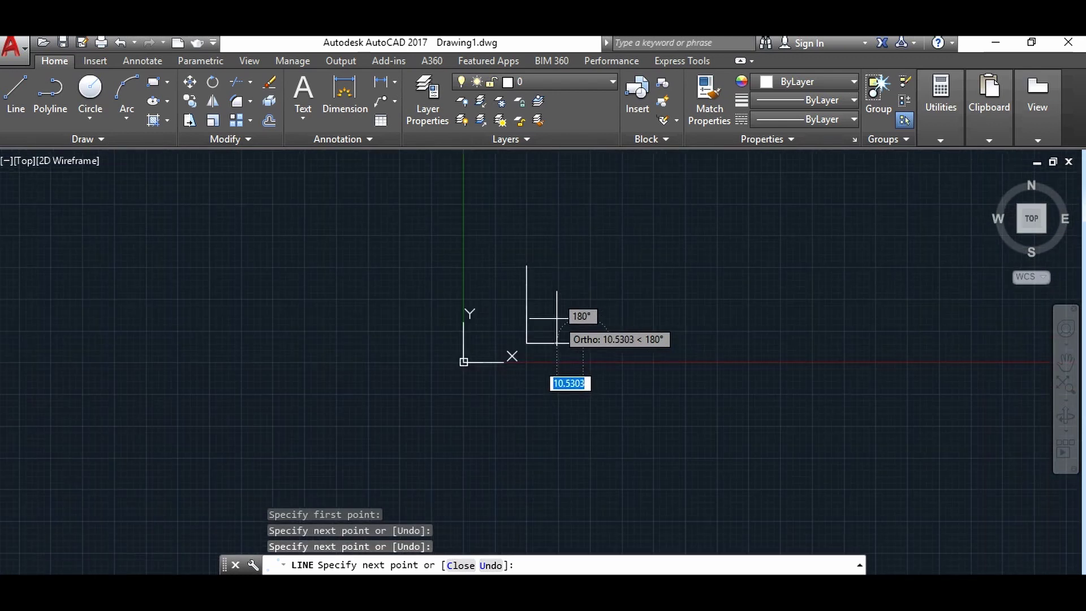
key(Escape)
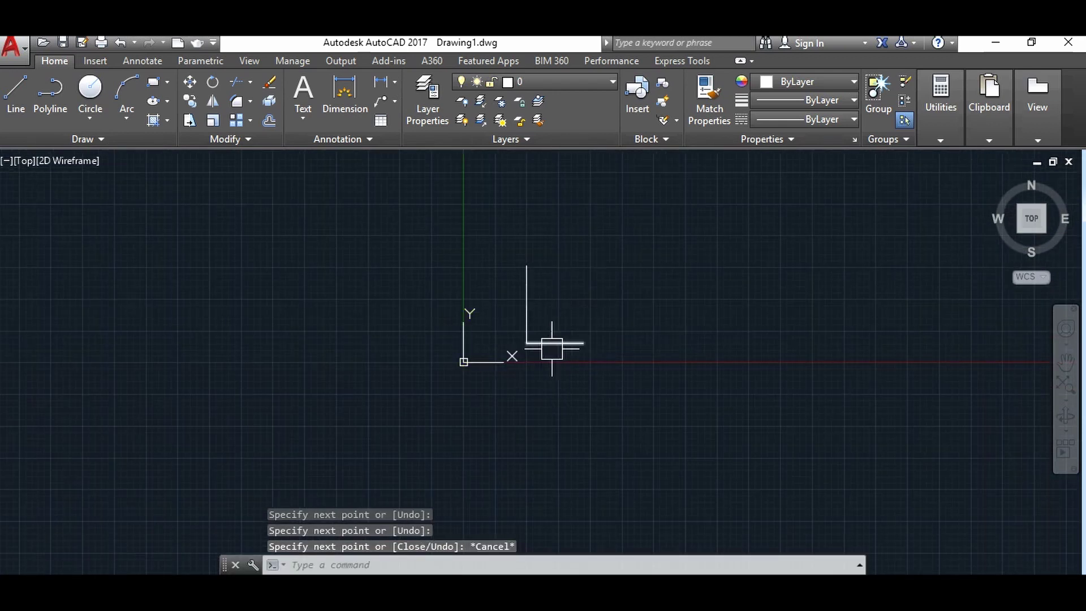
Run UCSICON and apply the N (Noorigin) option to the axes icon
text(UN)
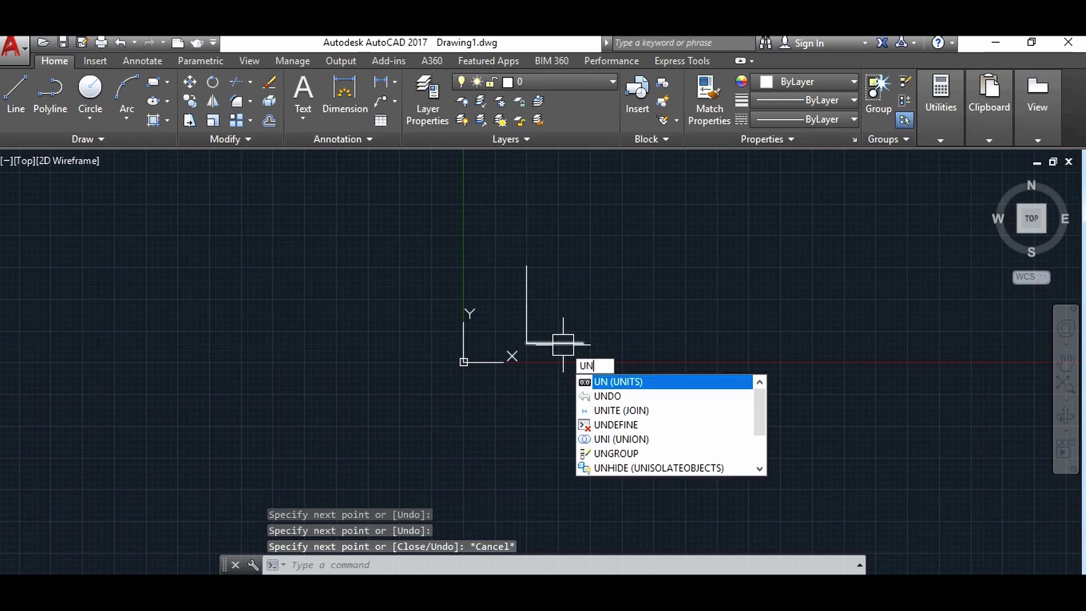
key(BackSpace)
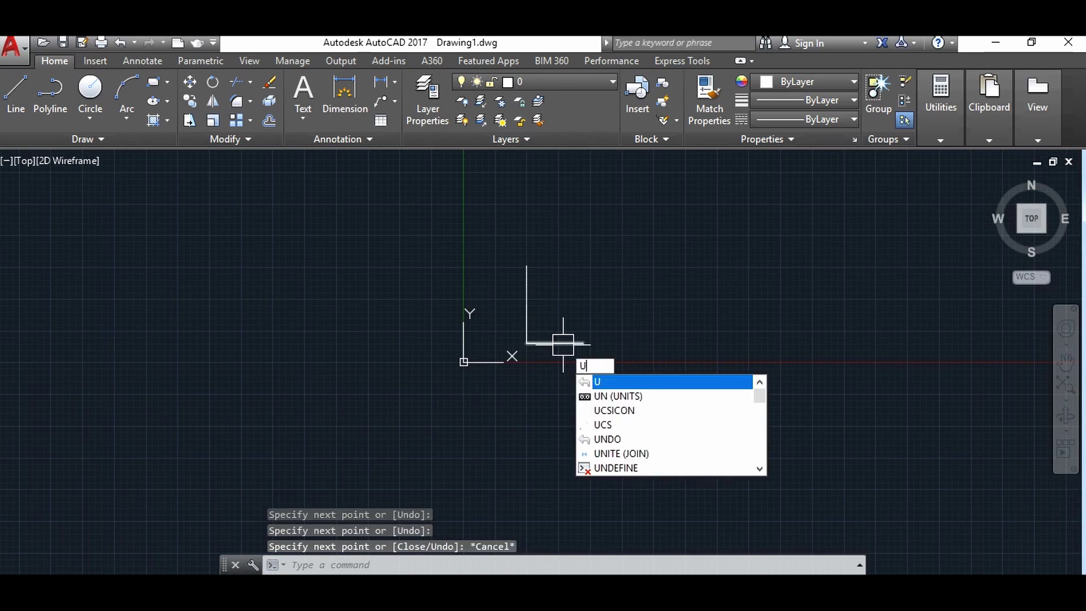
text(C)
key(Down)
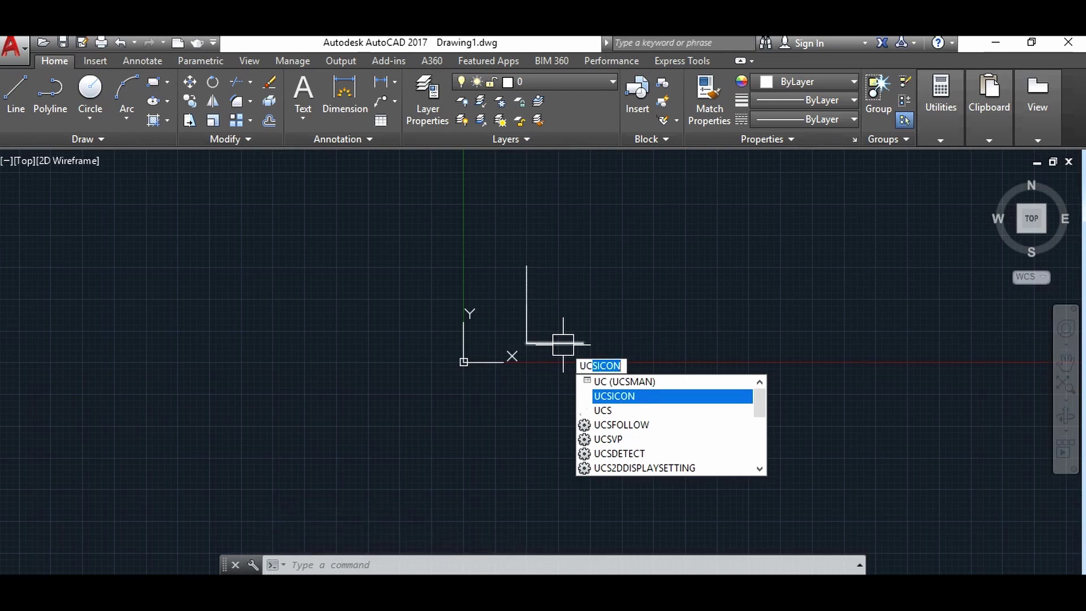
key(Return)
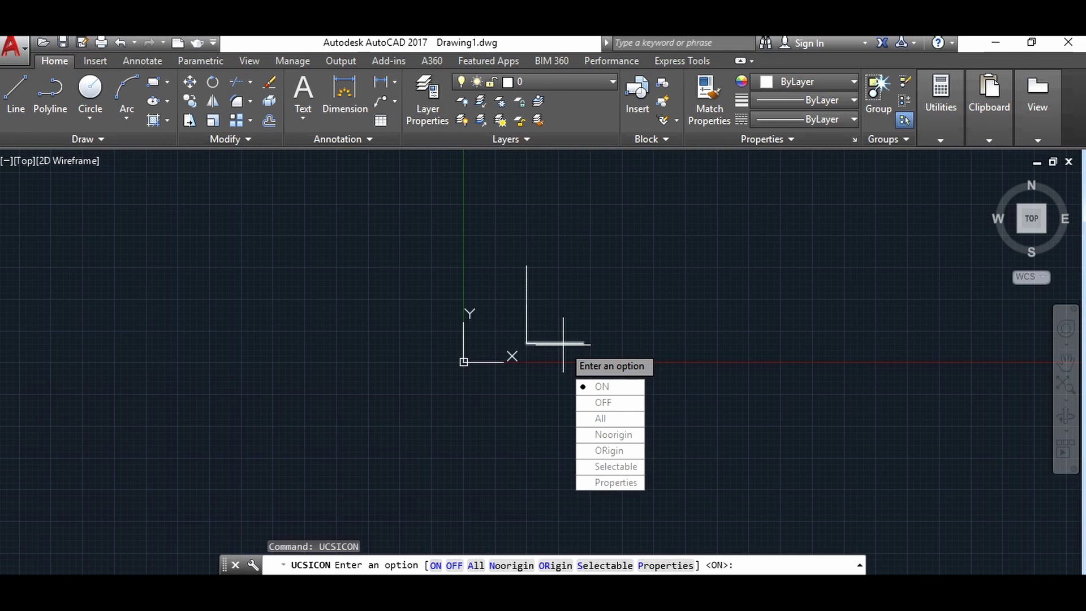
text(n)
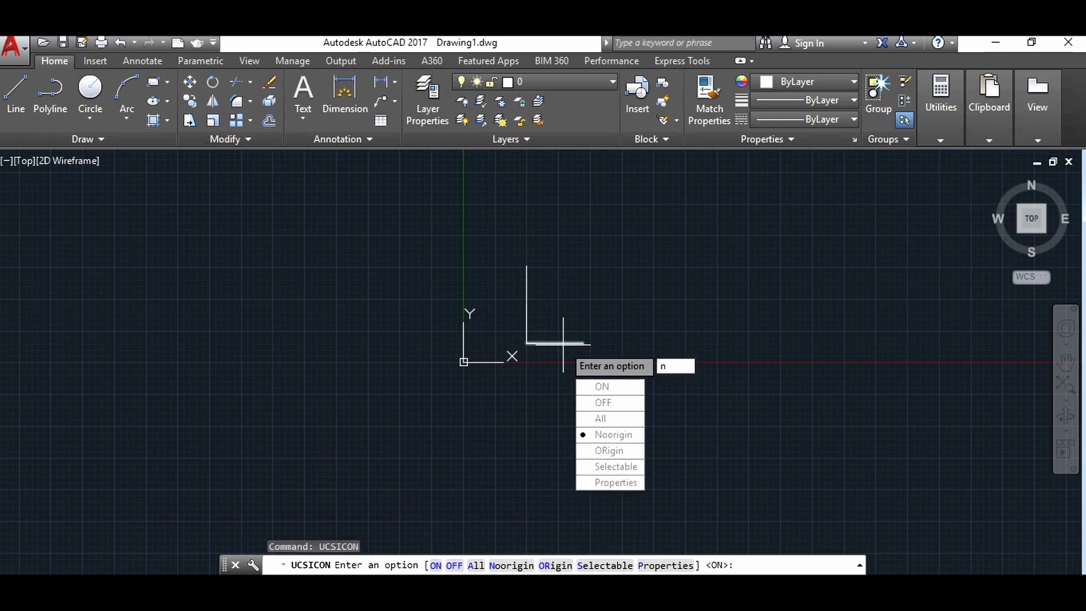
key(Return)
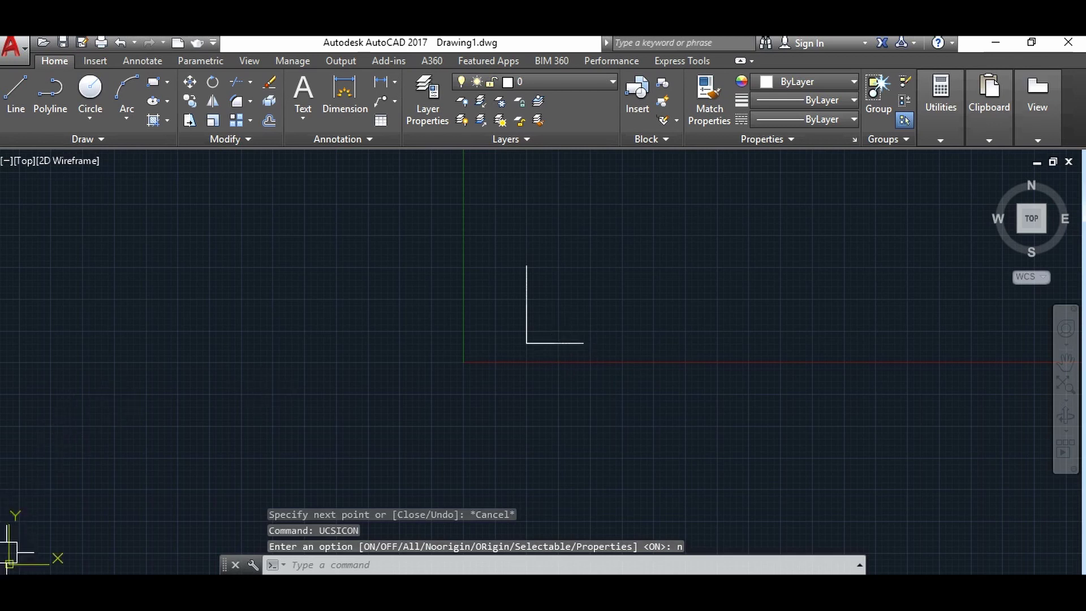
scroll(189, 419, up, 2)
scroll(188, 419, down, 2)
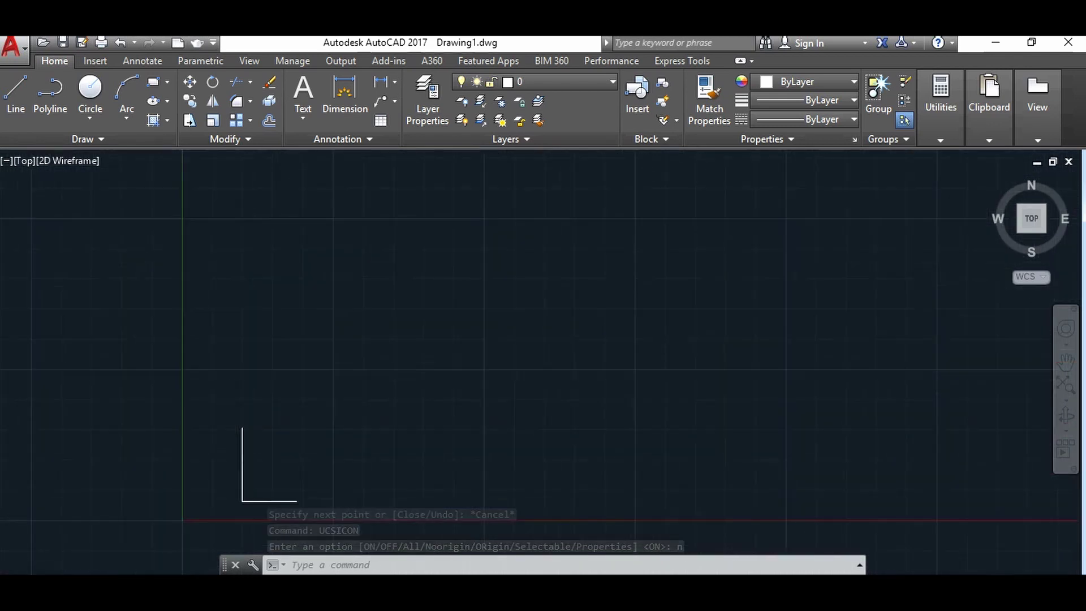
scroll(235, 410, down, 5)
scroll(235, 410, up, 2)
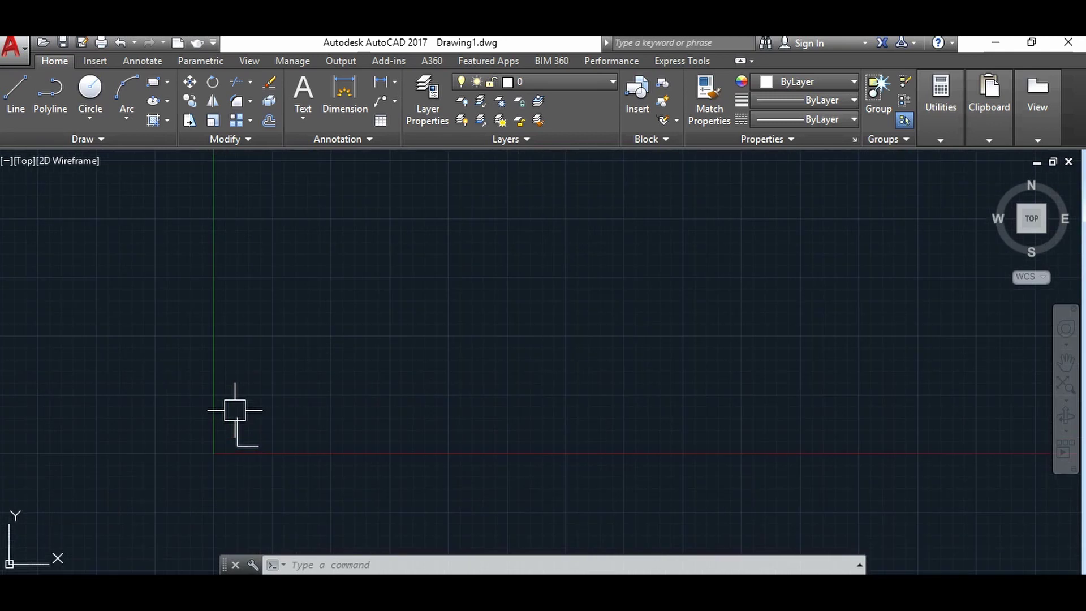
scroll(235, 410, up, 3)
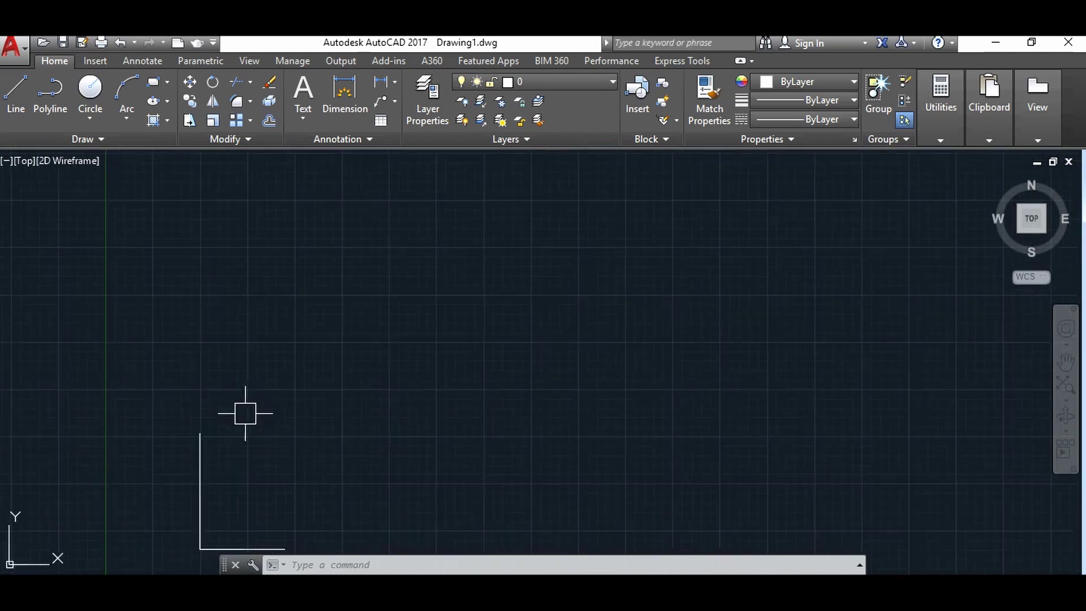
scroll(243, 412, down, 3)
scroll(237, 443, up, 1)
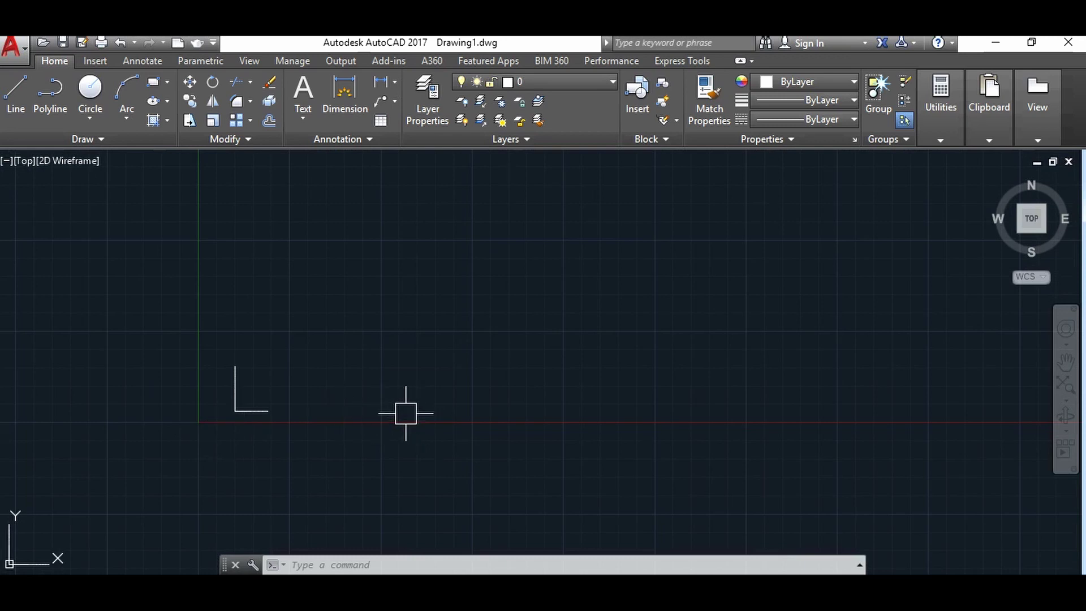
text(A)
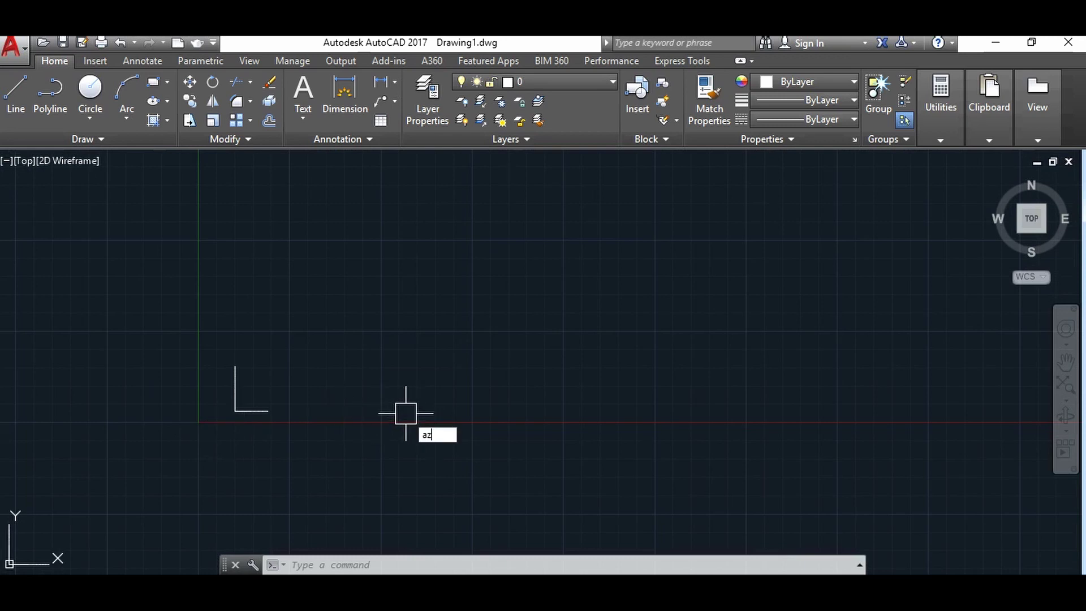
text(z)
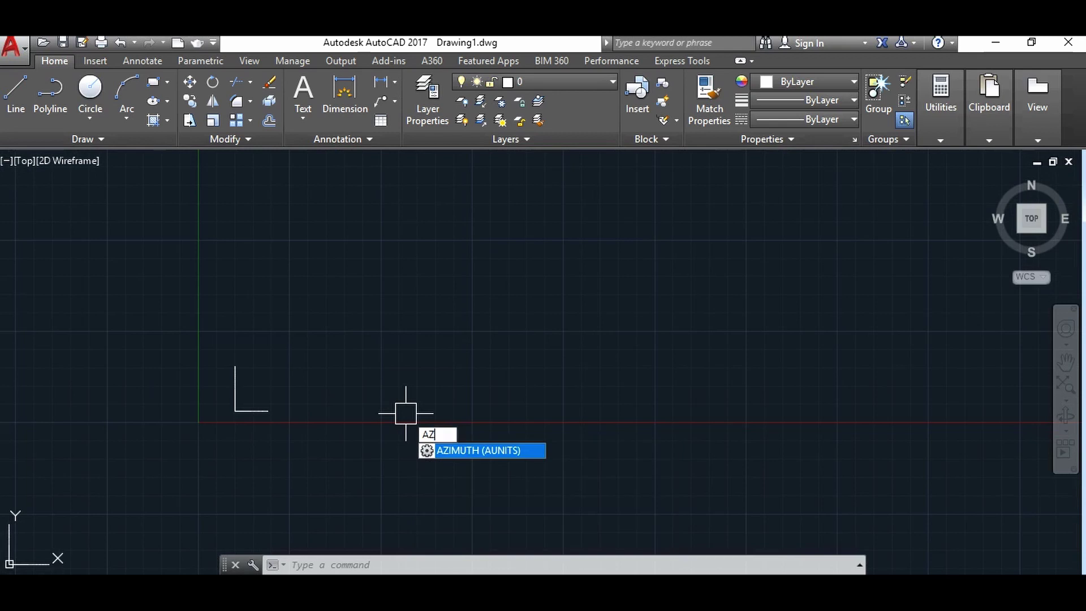
key(BackSpace)
key(BackSpace)
text(z)
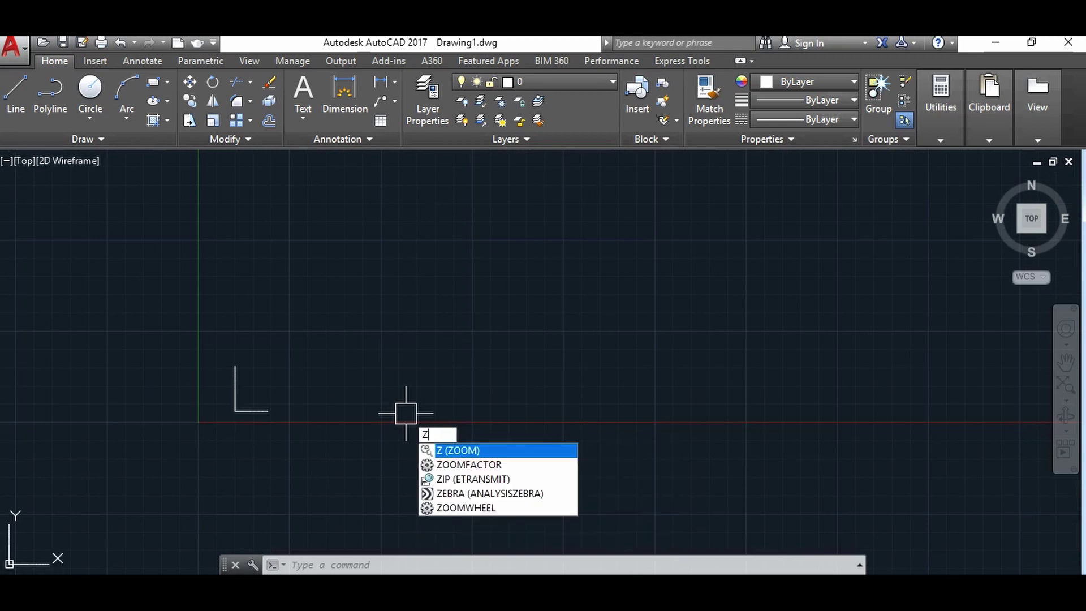
key(Return)
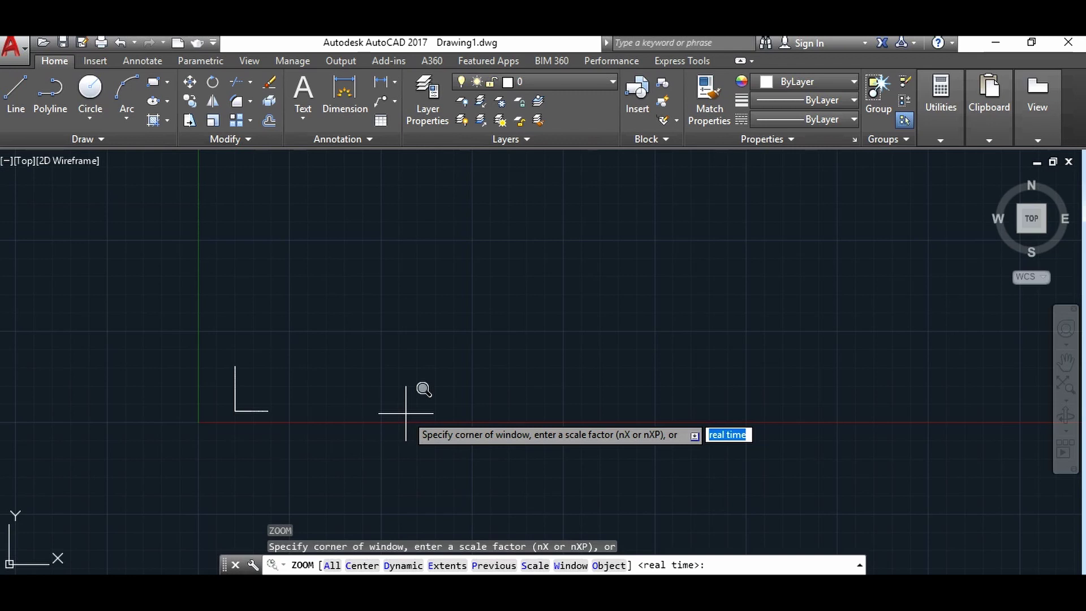
text(a)
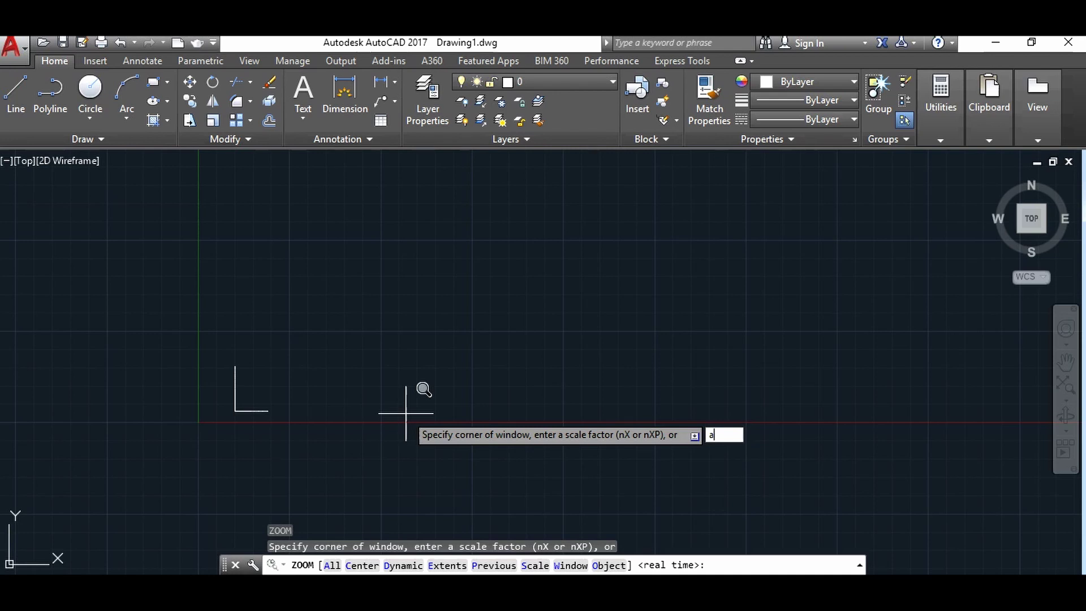
key(Return)
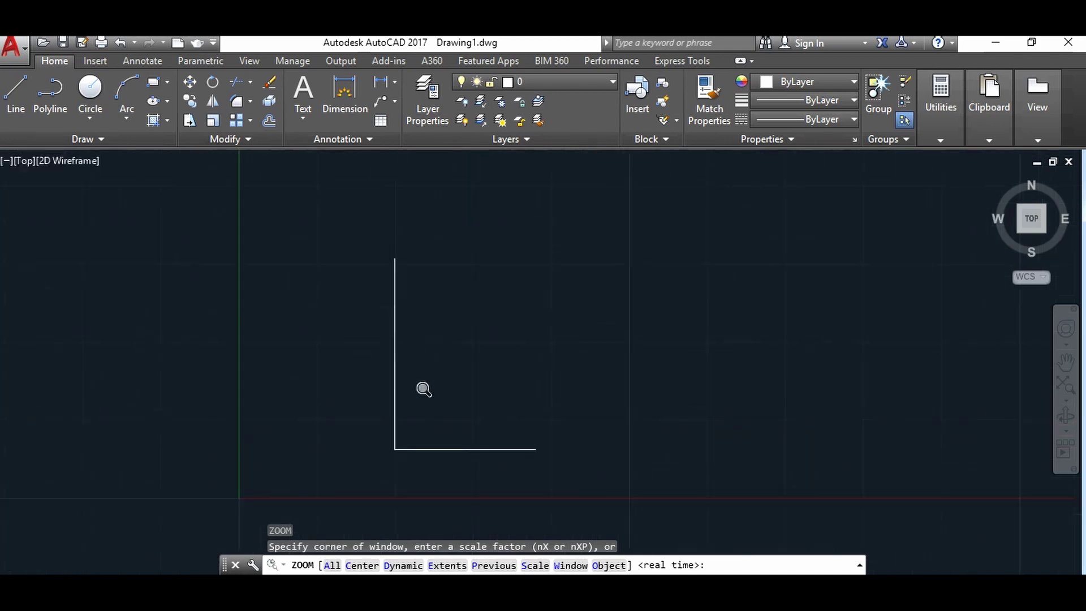
scroll(509, 411, down, 4)
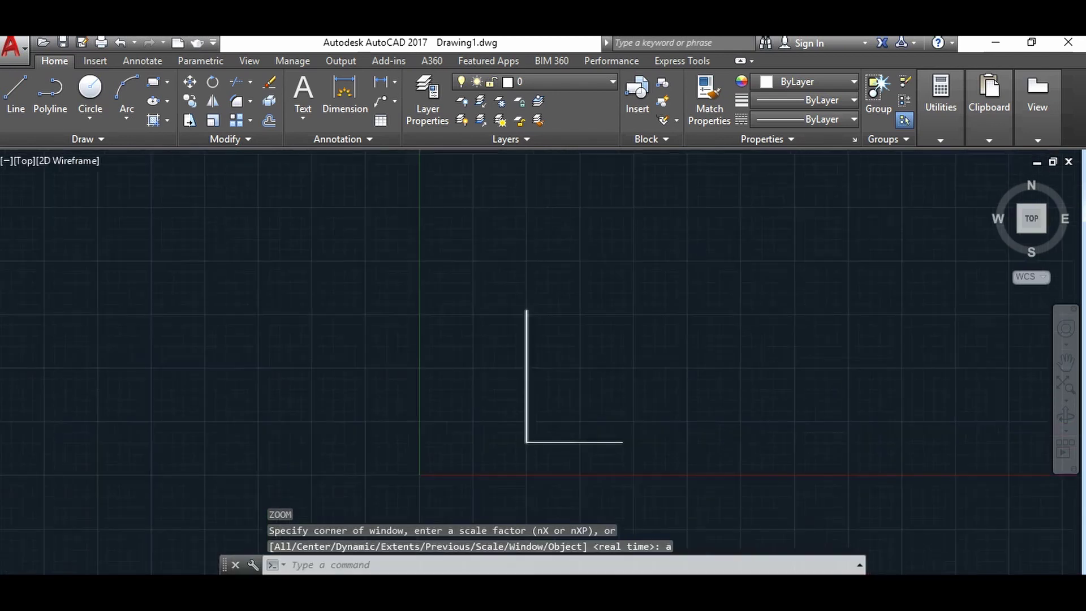
scroll(517, 405, up, 4)
scroll(518, 405, down, 2)
scroll(517, 405, up, 2)
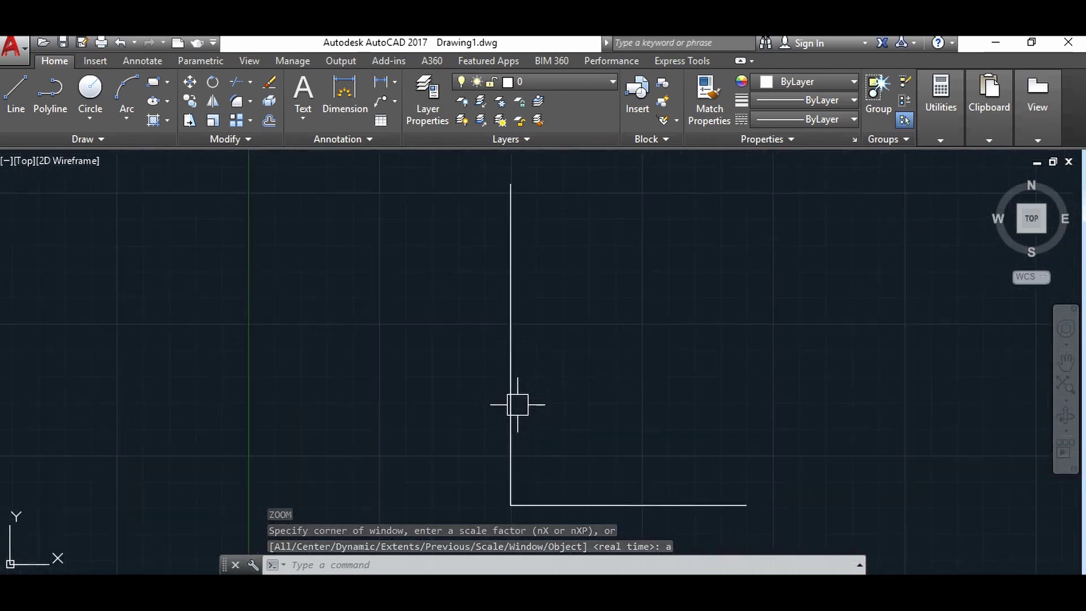
scroll(517, 405, down, 4)
scroll(518, 405, up, 3)
scroll(518, 405, down, 4)
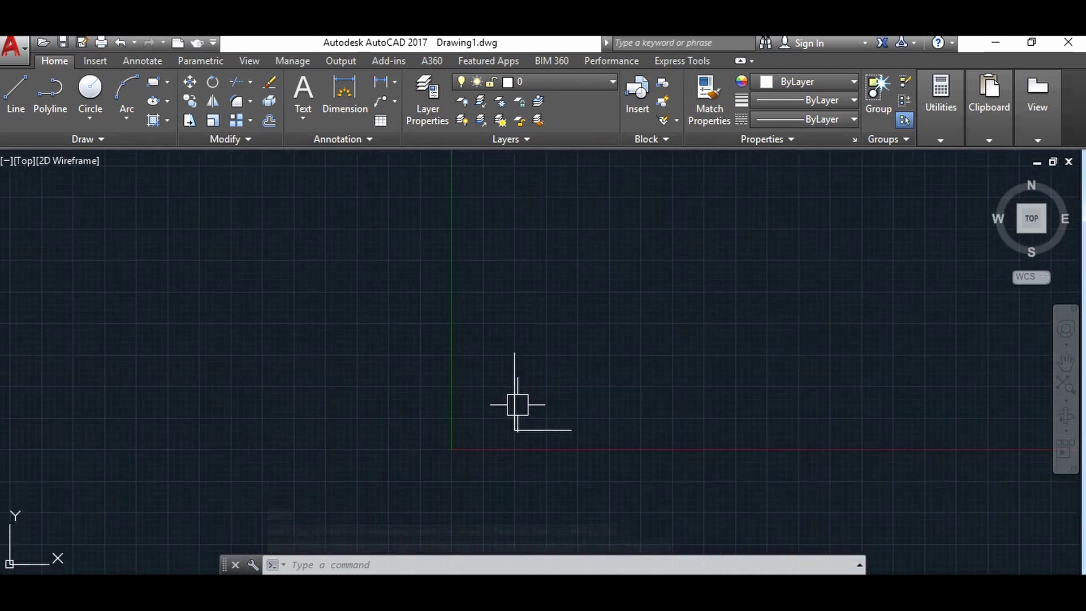
scroll(518, 405, down, 1)
scroll(518, 405, up, 1)
scroll(517, 405, up, 2)
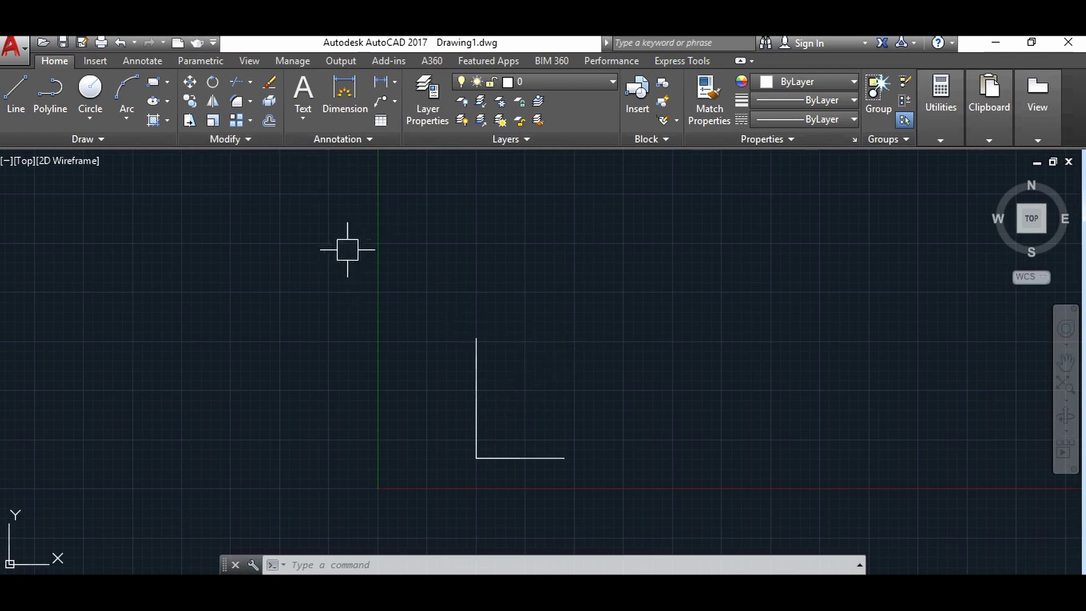
Draw a rectangle right of the L-shape and a slightly larger one surrounding it
click(153, 82)
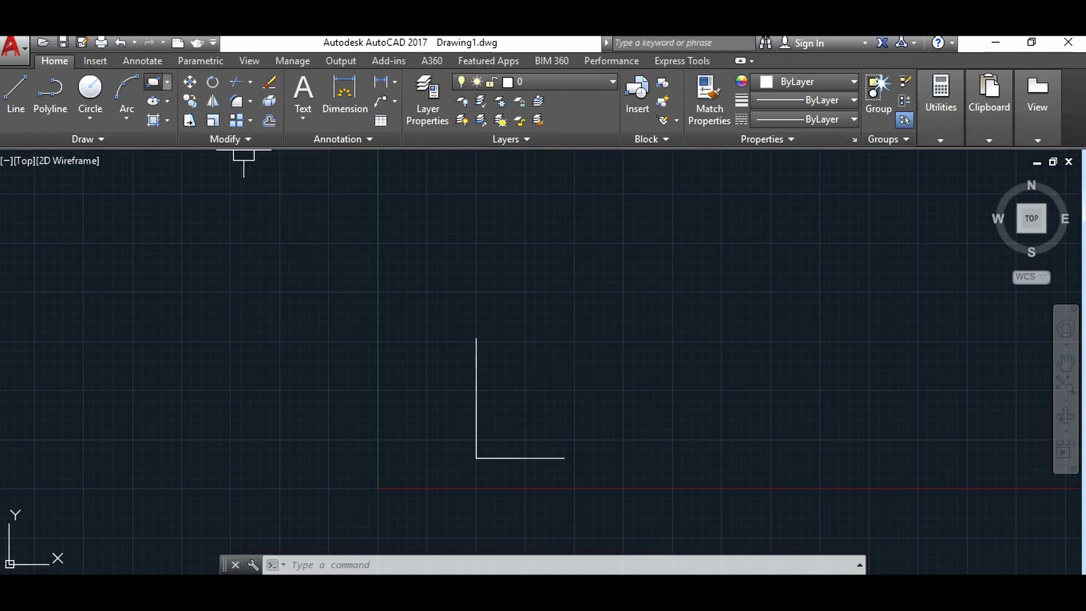
click(573, 253)
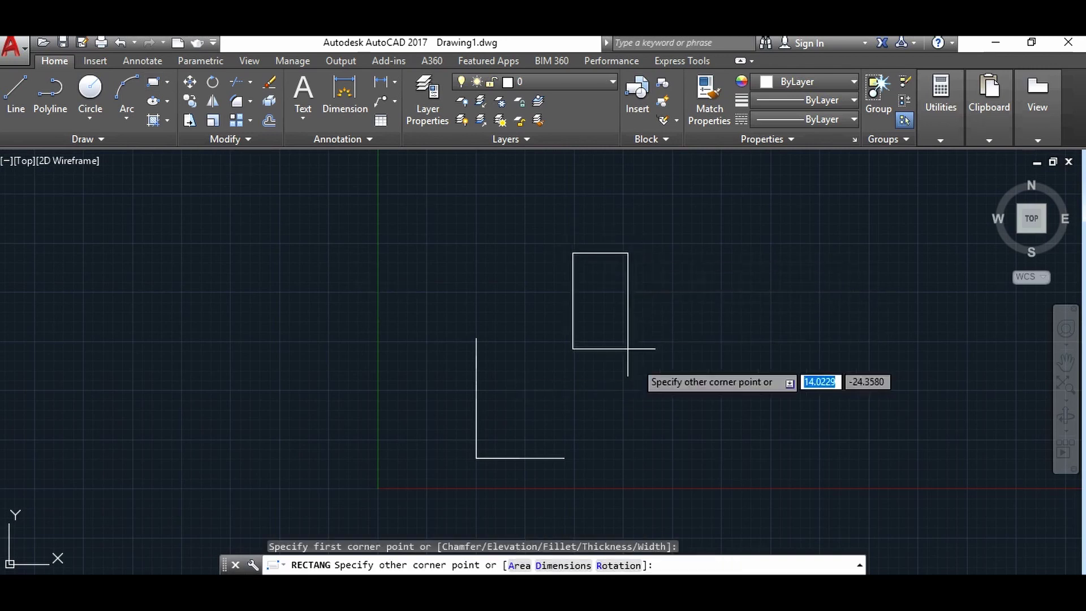
click(978, 490)
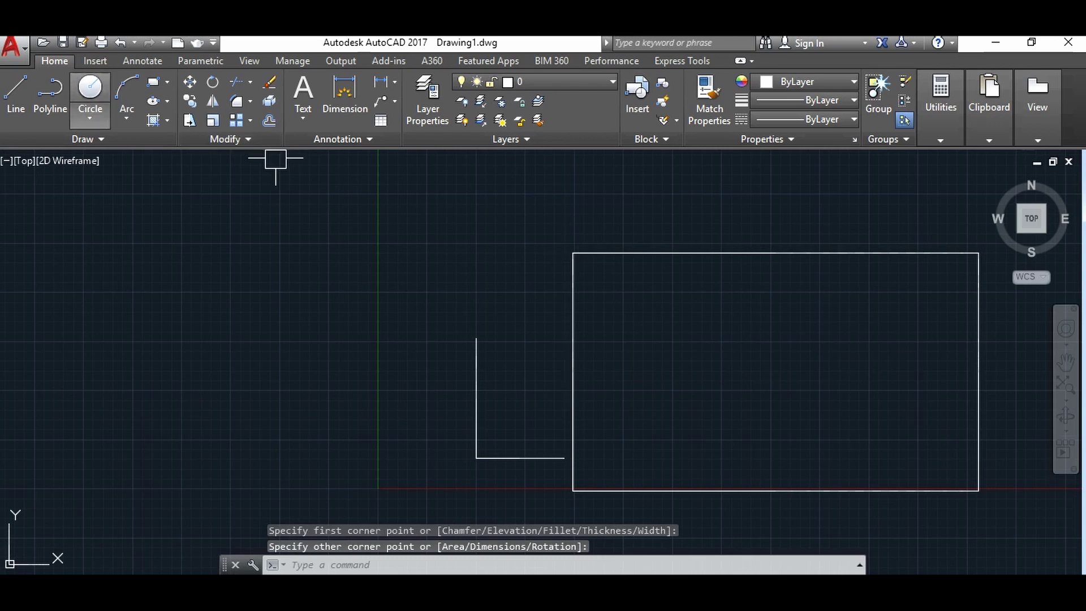
key(Return)
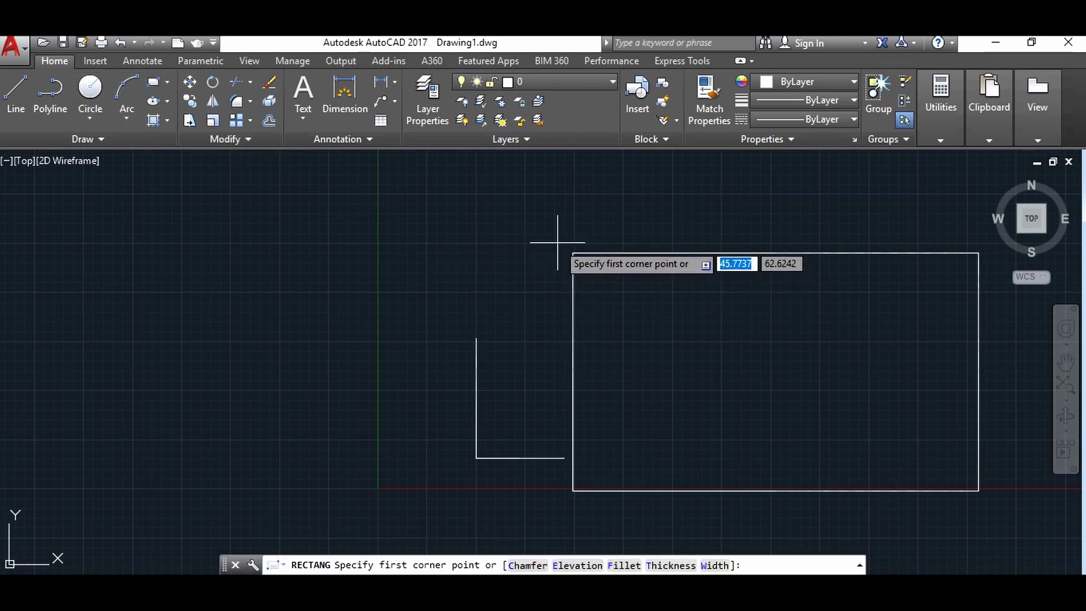
click(558, 243)
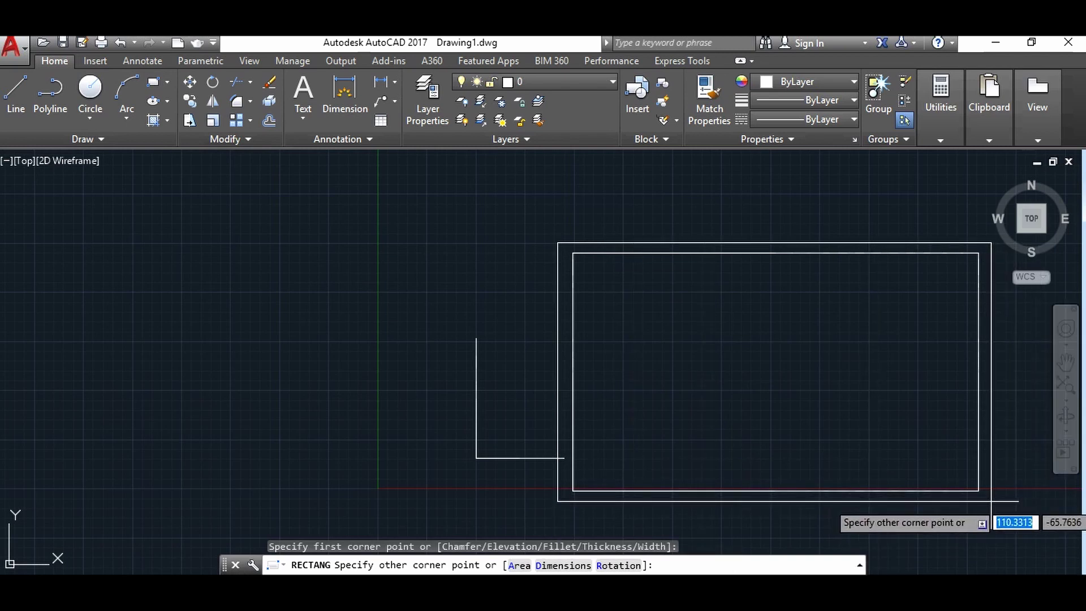
click(991, 500)
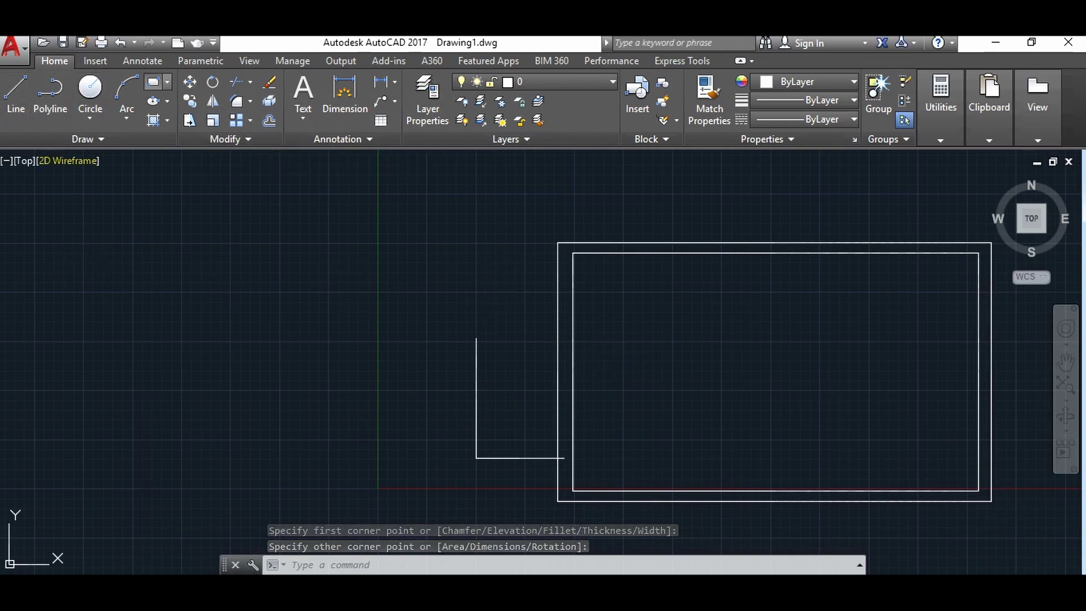
Draw a third rectangle overlapping the pair from the upper left across the L-shape
key(Return)
click(743, 165)
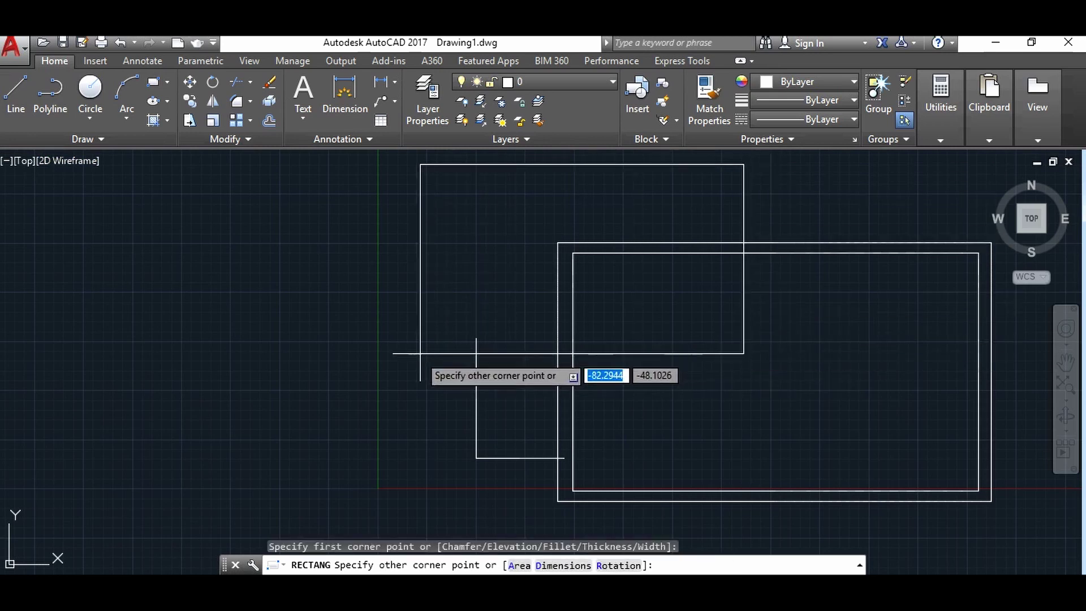
click(417, 356)
scroll(858, 377, down, 2)
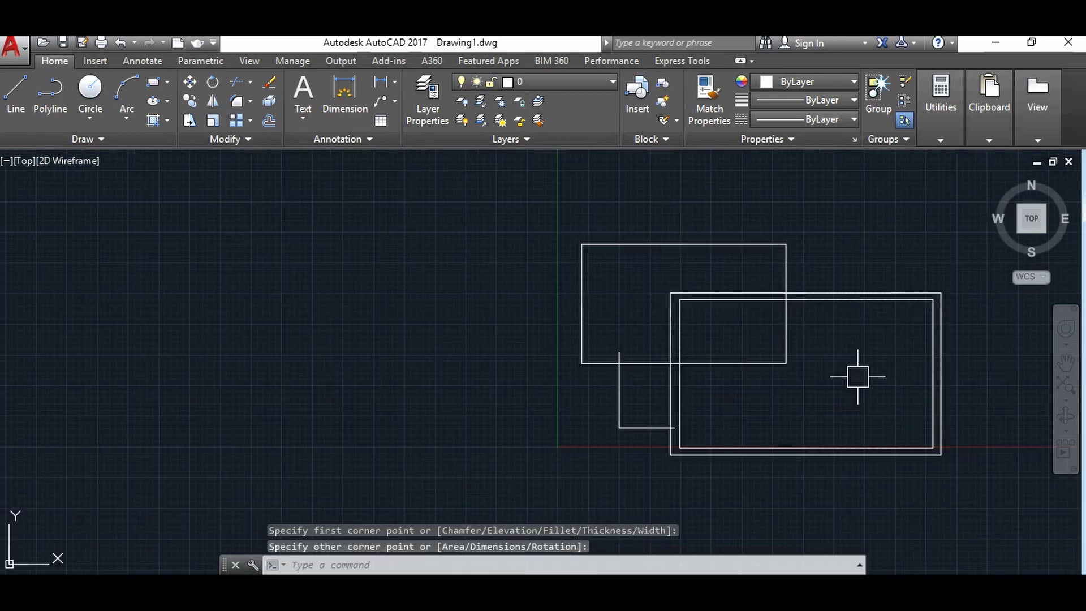
scroll(786, 305, up, 4)
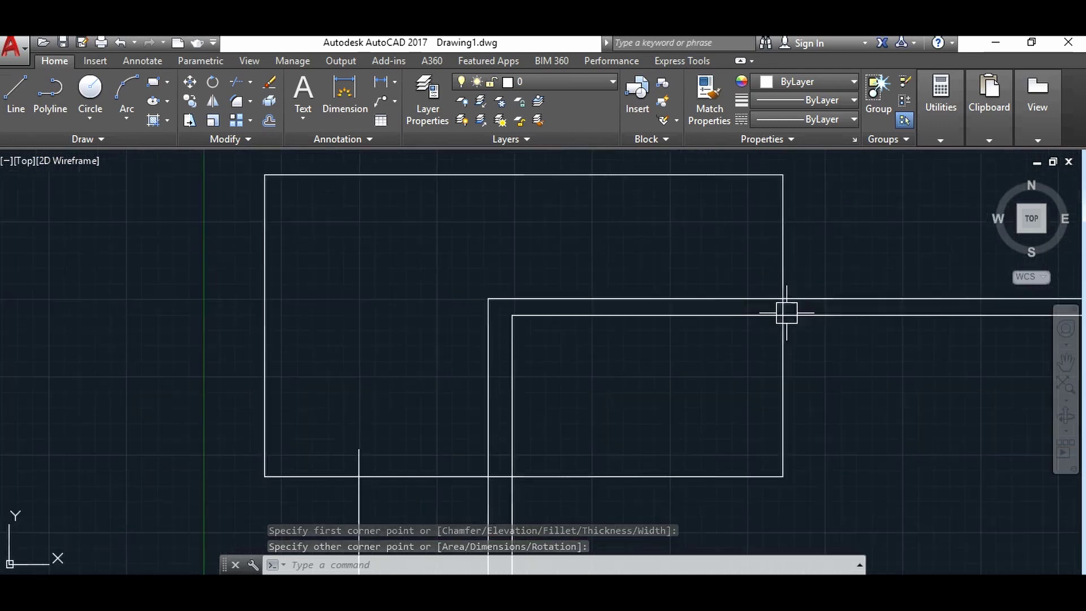
scroll(768, 304, up, 5)
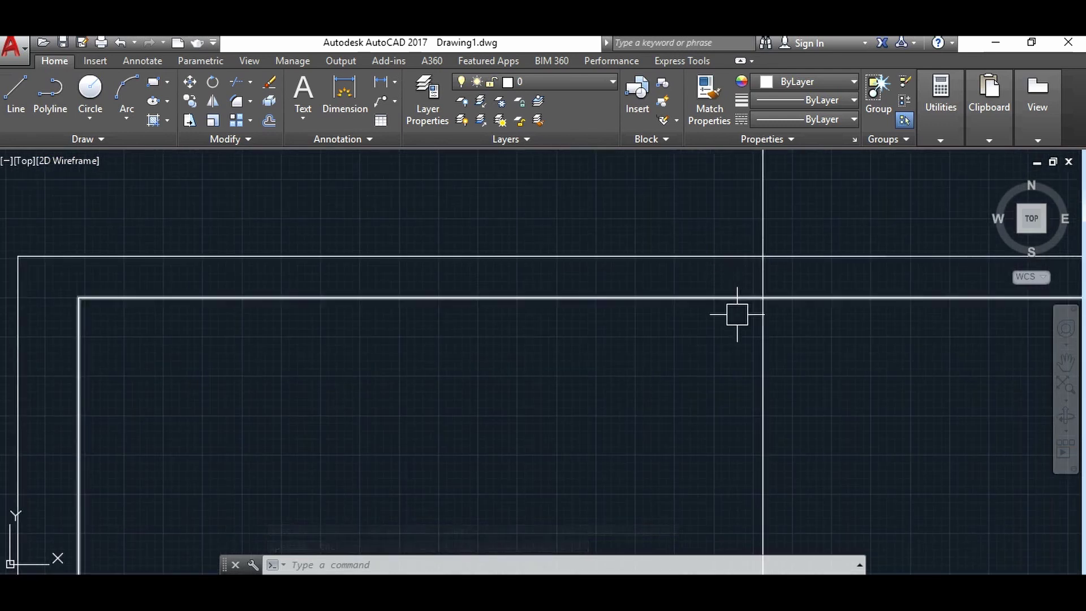
scroll(740, 317, down, 2)
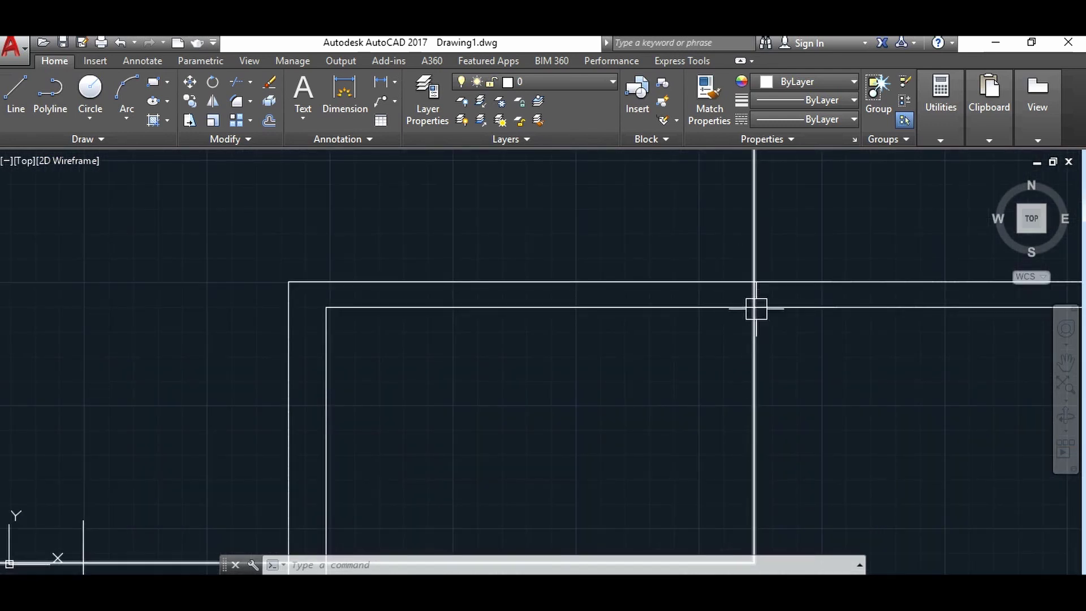
scroll(763, 305, down, 3)
scroll(758, 347, down, 2)
scroll(735, 310, up, 5)
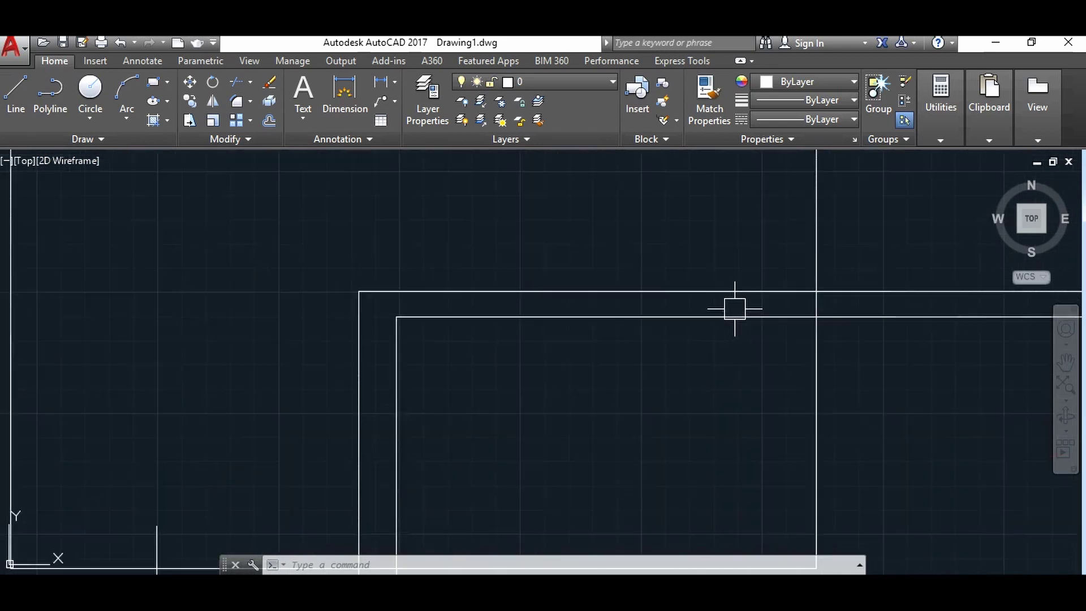
scroll(811, 303, down, 5)
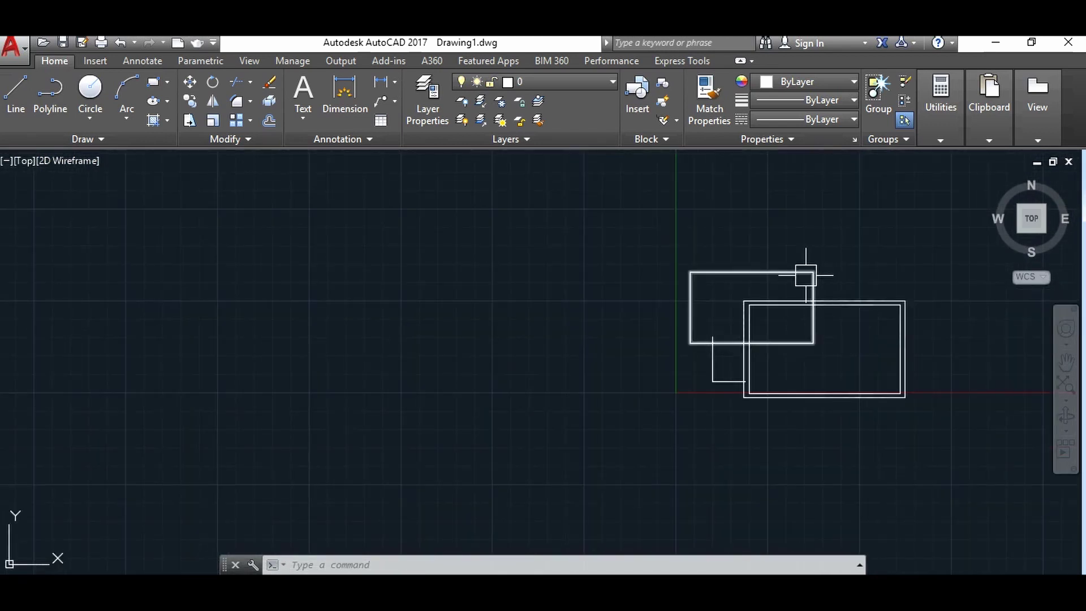
scroll(808, 306, up, 5)
scroll(820, 397, up, 2)
scroll(816, 391, up, 4)
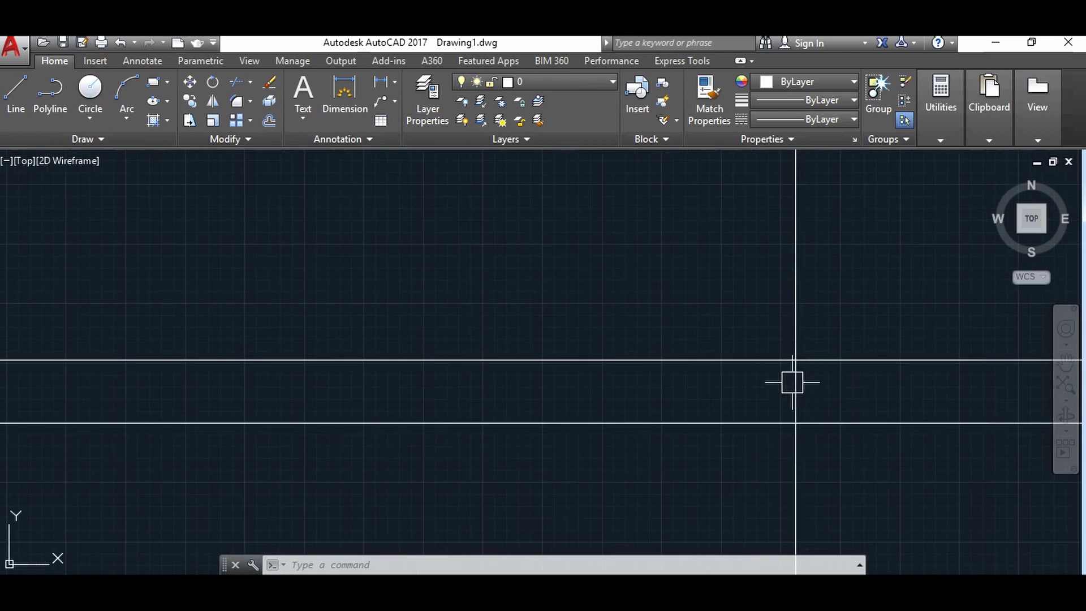
scroll(802, 392, down, 5)
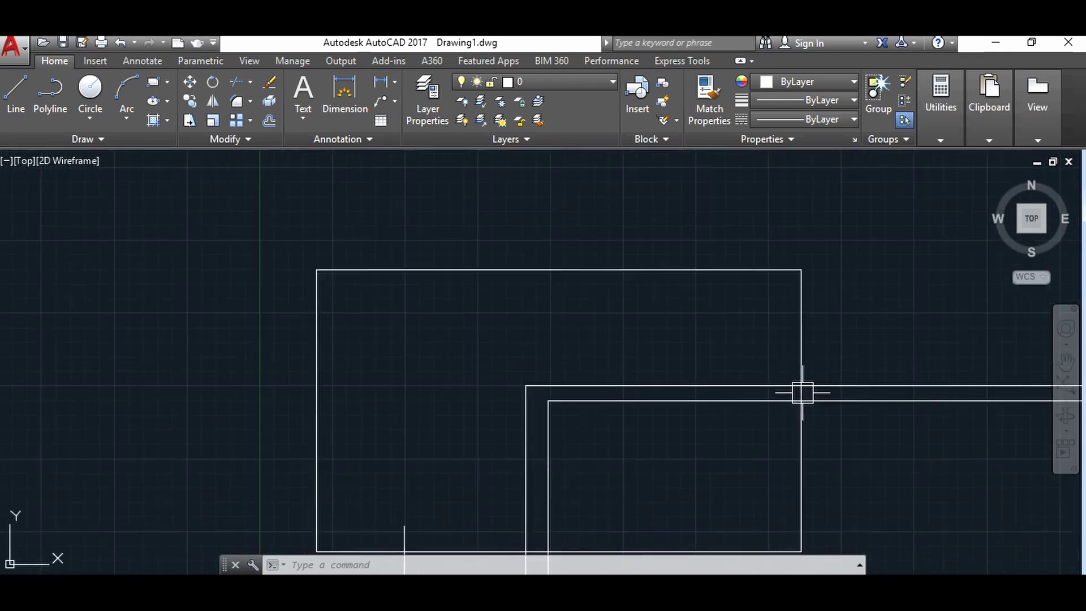
scroll(800, 389, down, 2)
mouse_move(847, 460)
middle_down()
mouse_move(741, 412)
mouse_move(746, 400)
middle_up()
text(TR)
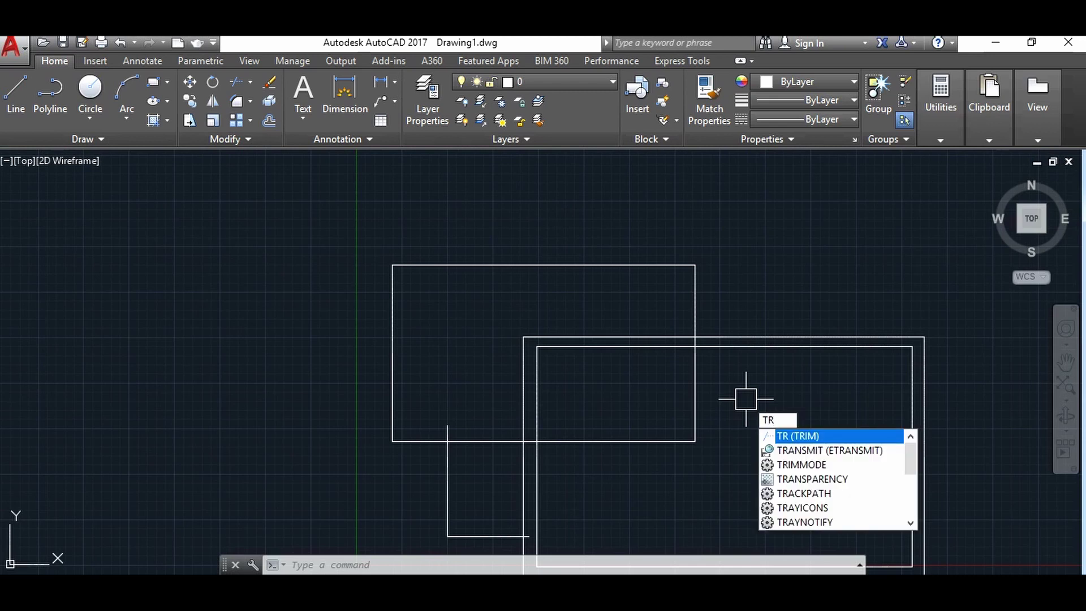
Start TRIM, zoom in, and cut the short horizontal stub between the rectangle edges
key(Return)
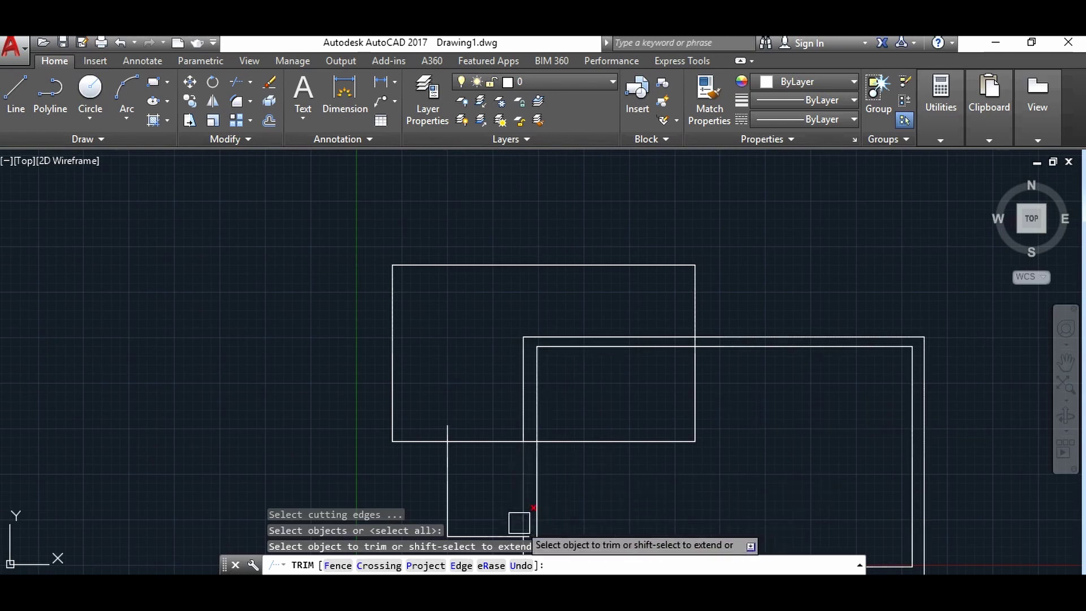
scroll(681, 324, up, 2)
scroll(701, 353, up, 2)
scroll(720, 373, up, 2)
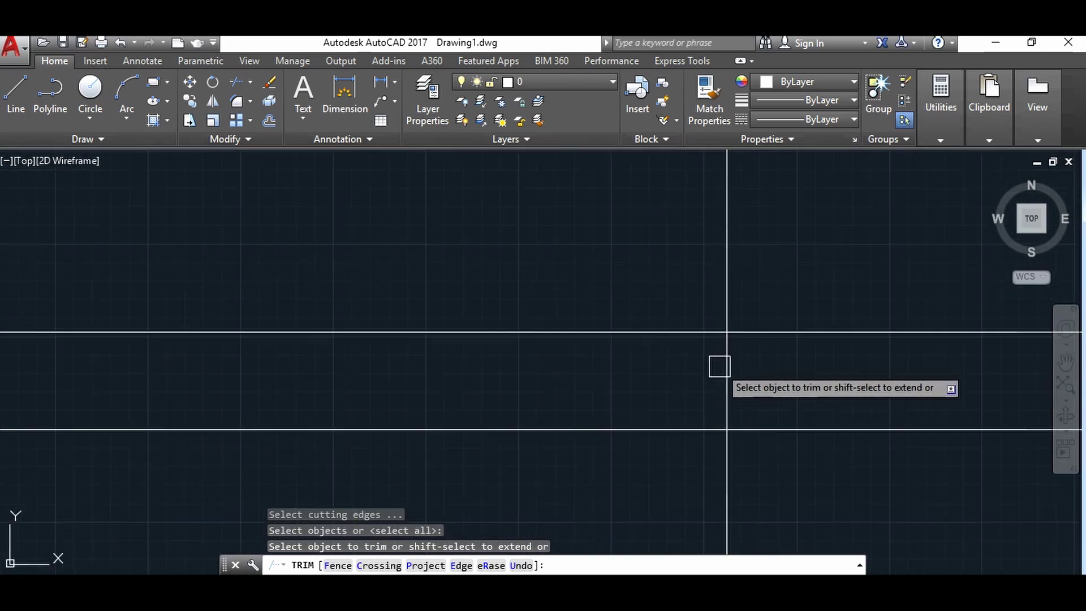
scroll(816, 369, down, 2)
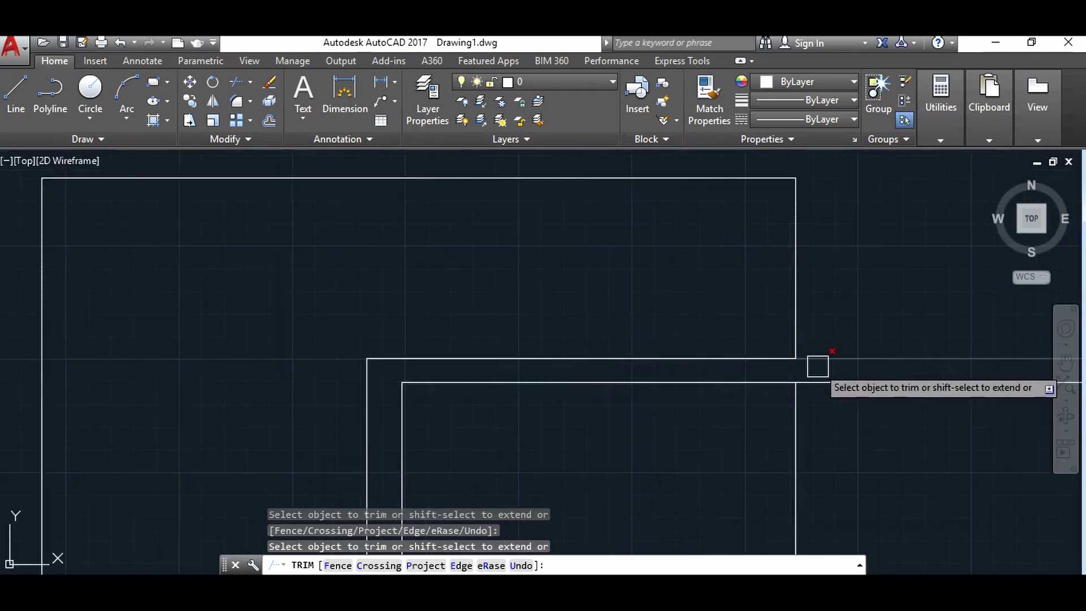
scroll(814, 363, down, 2)
scroll(646, 500, up, 2)
scroll(655, 354, up, 2)
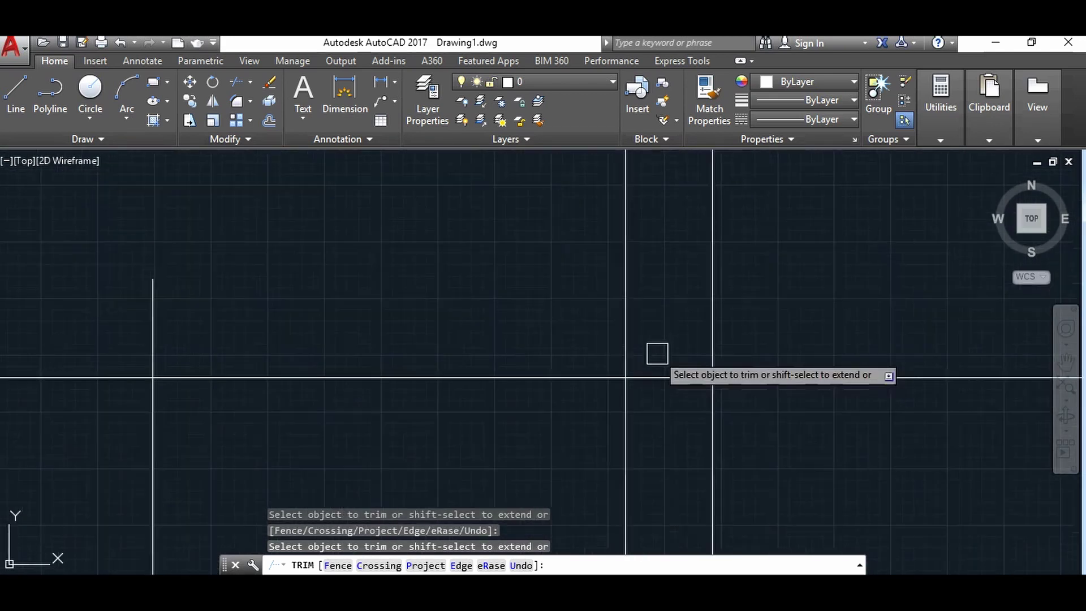
scroll(667, 393, up, 2)
scroll(670, 386, down, 2)
scroll(675, 368, down, 2)
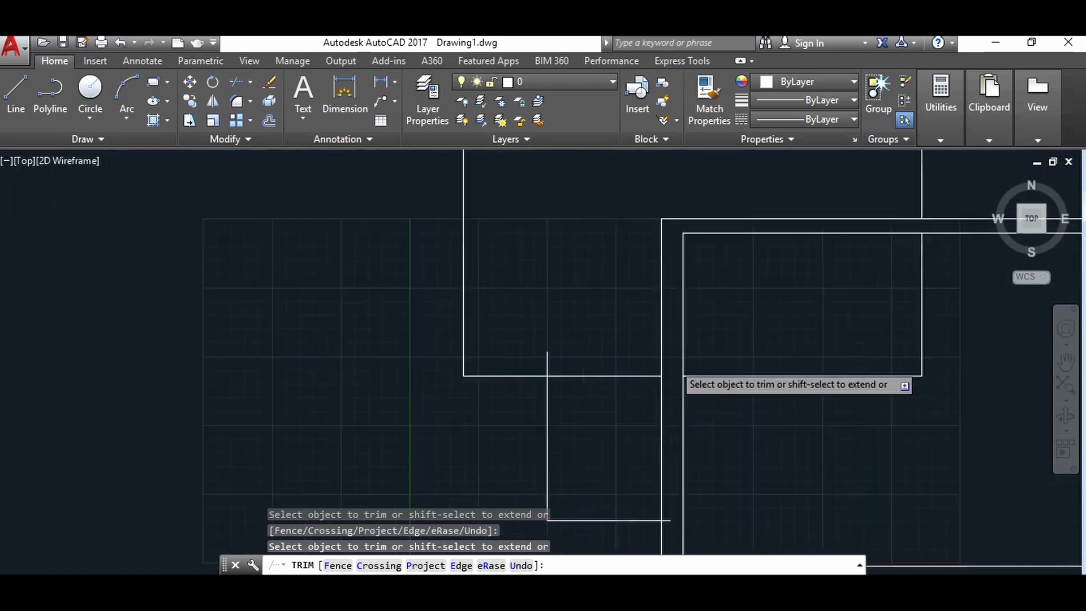
scroll(675, 339, down, 2)
scroll(656, 305, up, 3)
scroll(643, 290, up, 3)
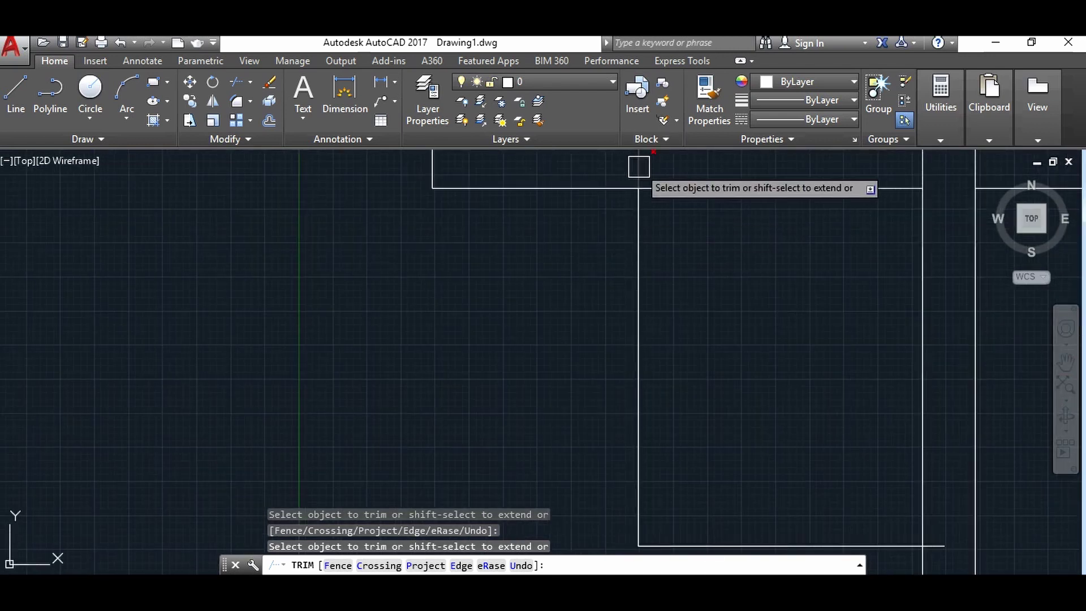
scroll(957, 448, down, 2)
scroll(933, 390, down, 2)
scroll(953, 453, up, 2)
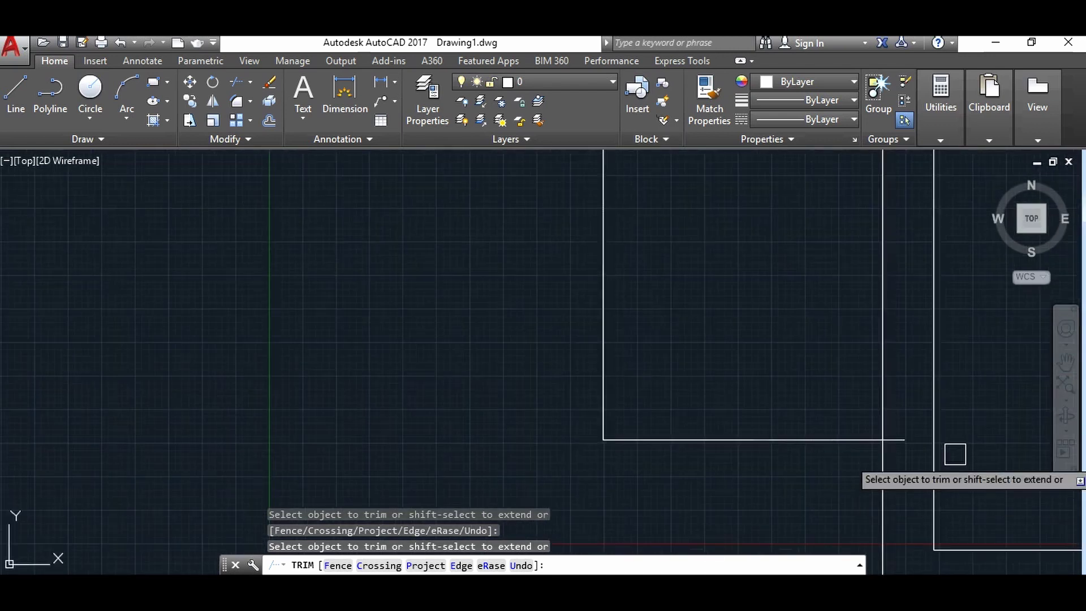
scroll(952, 451, up, 2)
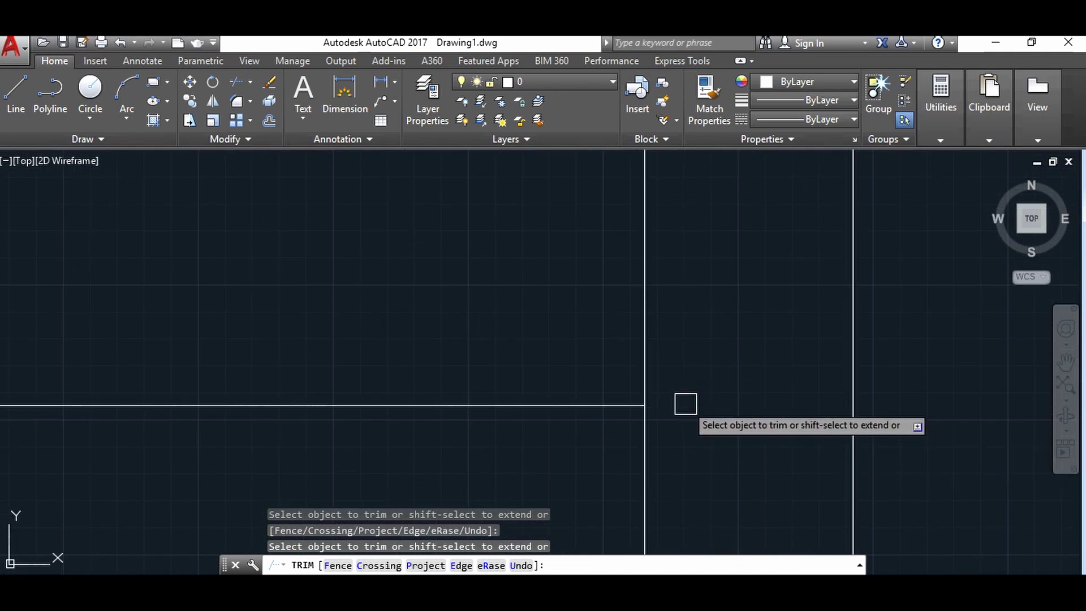
scroll(707, 399, down, 2)
scroll(724, 393, down, 2)
click(723, 391)
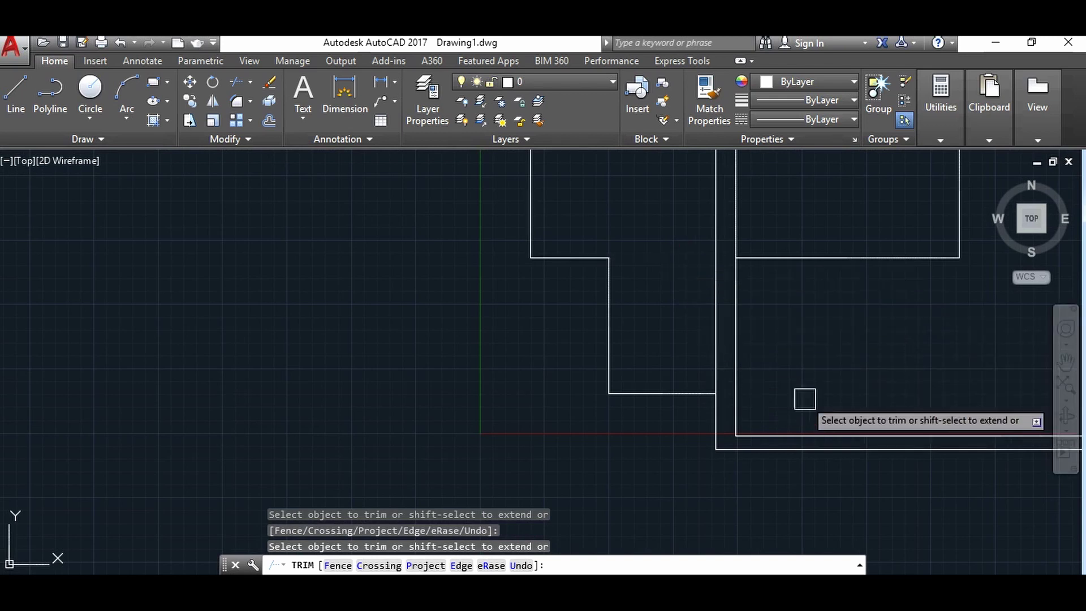
Trim the vertical line's upper part, then undo it to restore the line
click(714, 359)
scroll(739, 359, down, 4)
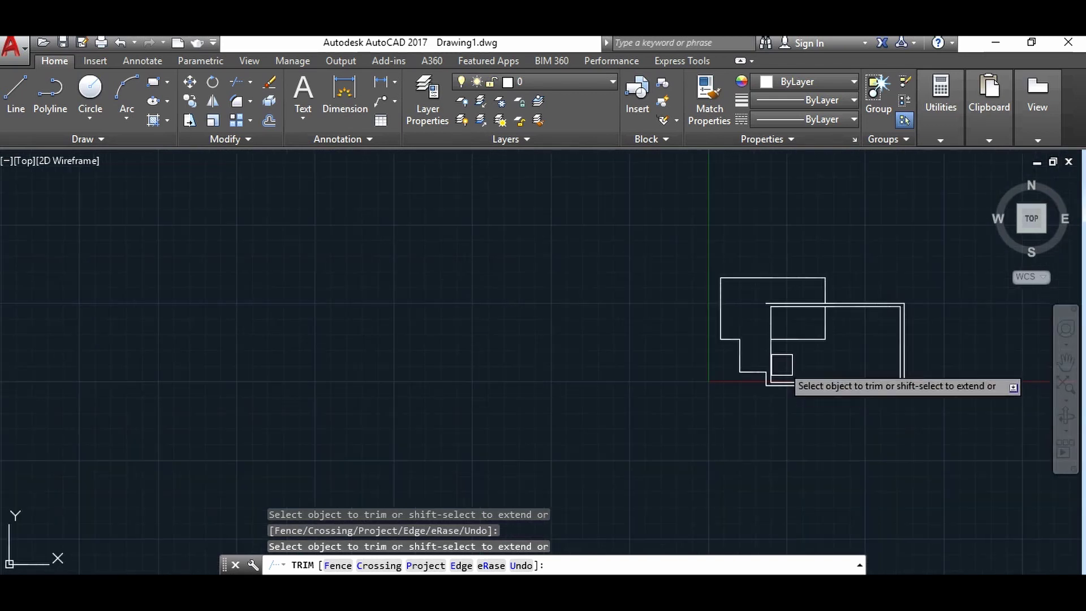
scroll(778, 333, up, 3)
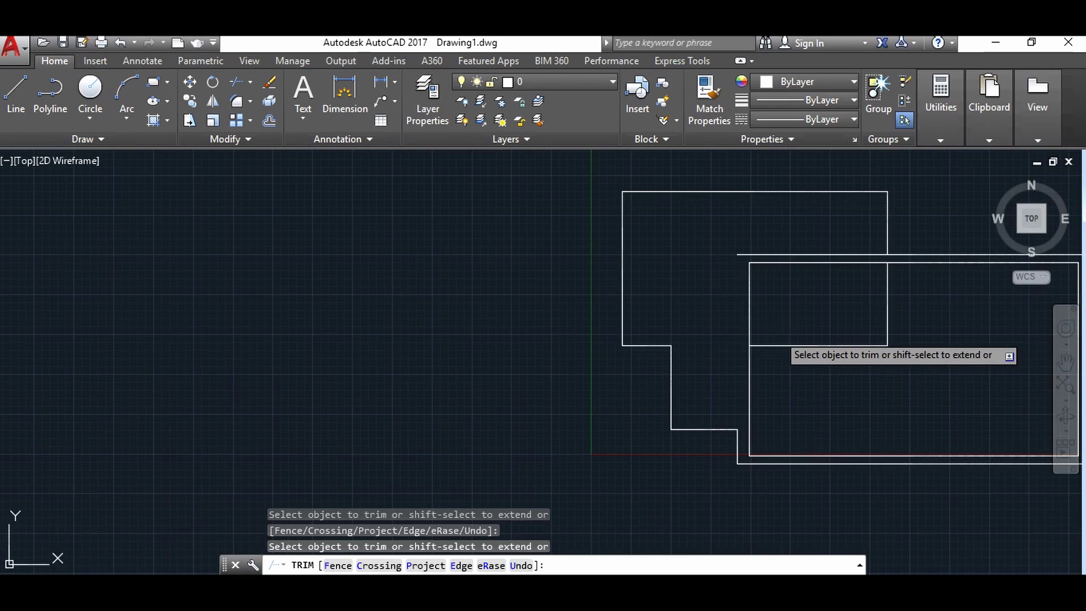
key(ctrl+z)
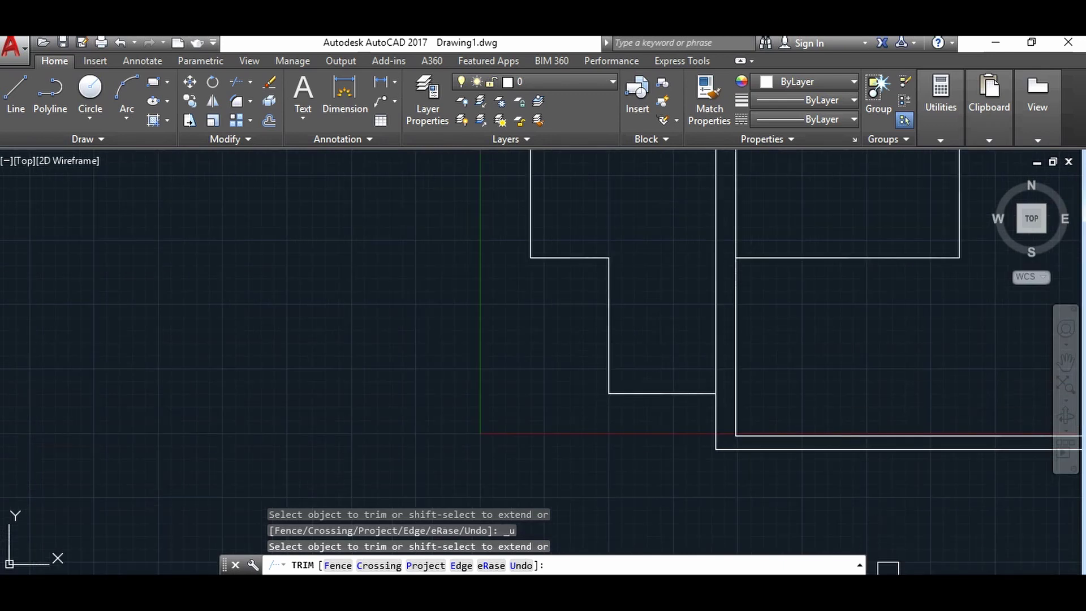